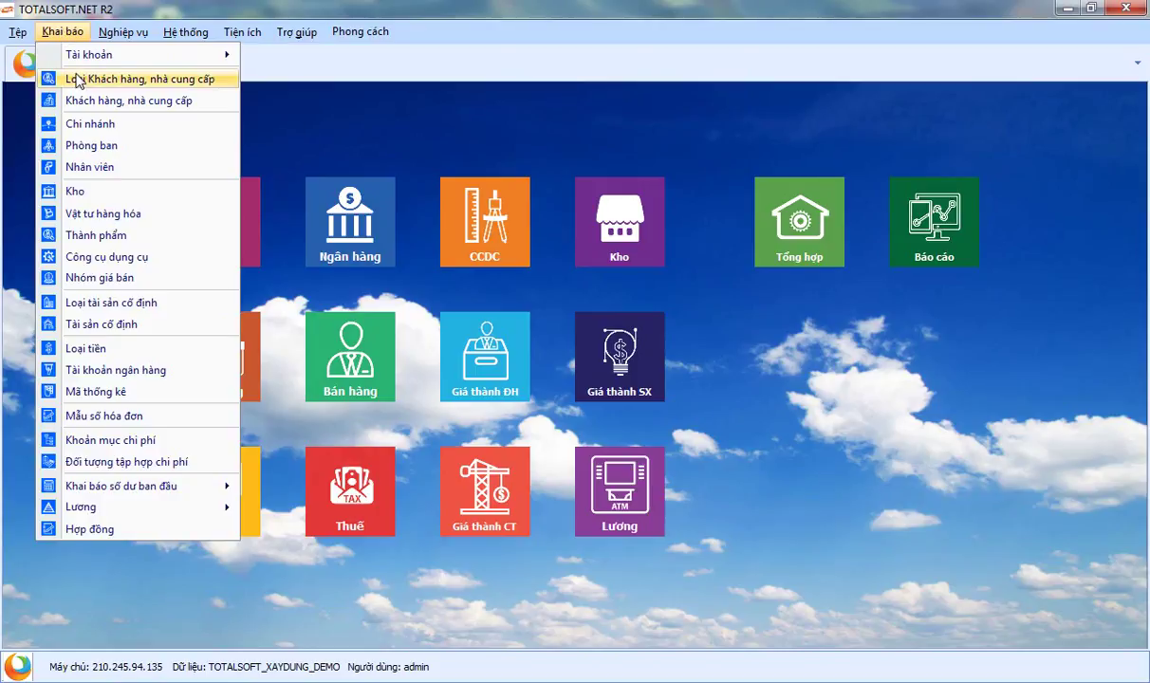
Step: Open the opening balances for accounts and delete the rows for accounts 1111, 1121 and 1331
mouse_move(144, 495)
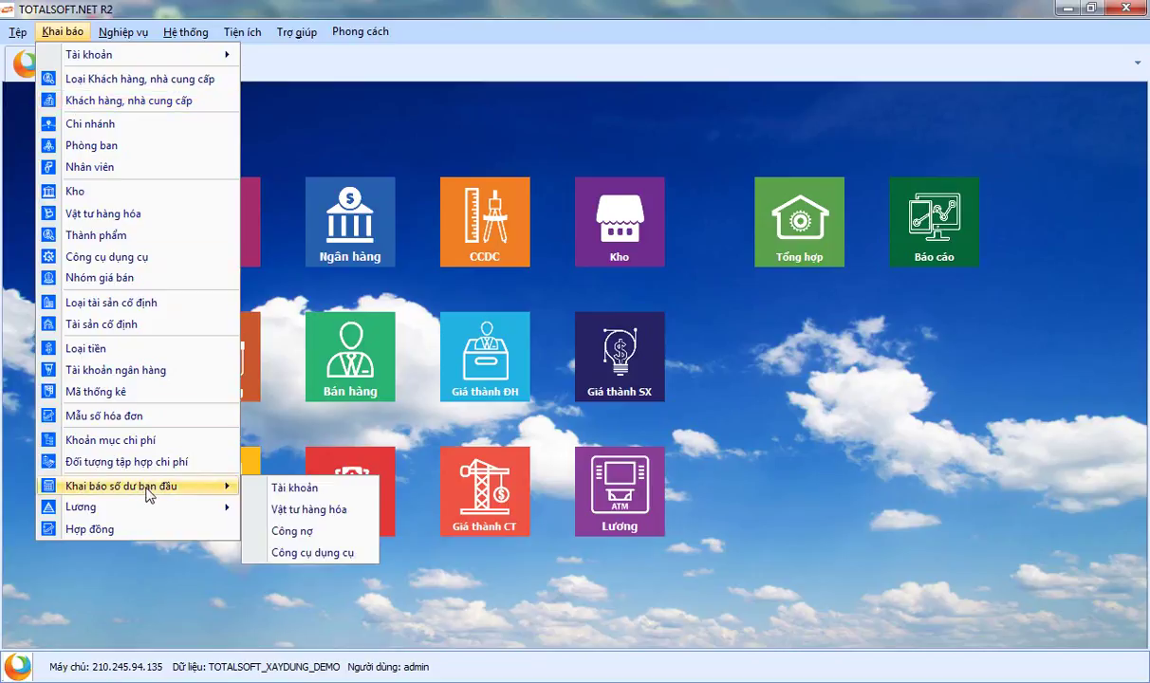
click(299, 488)
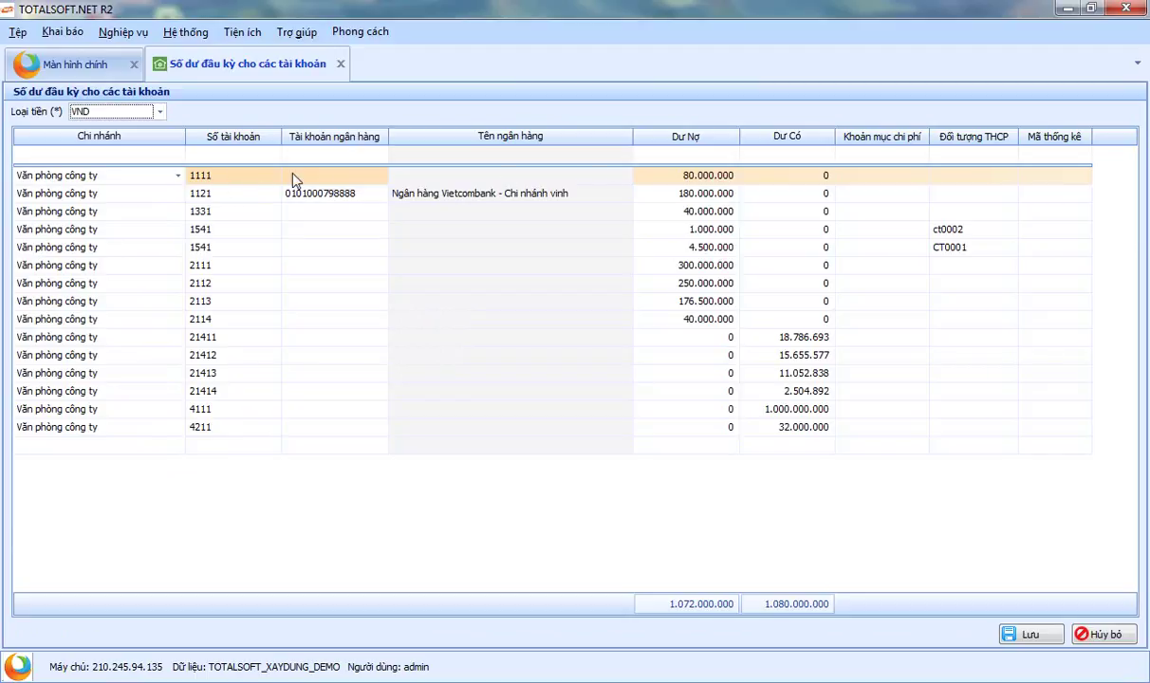
right_click(196, 174)
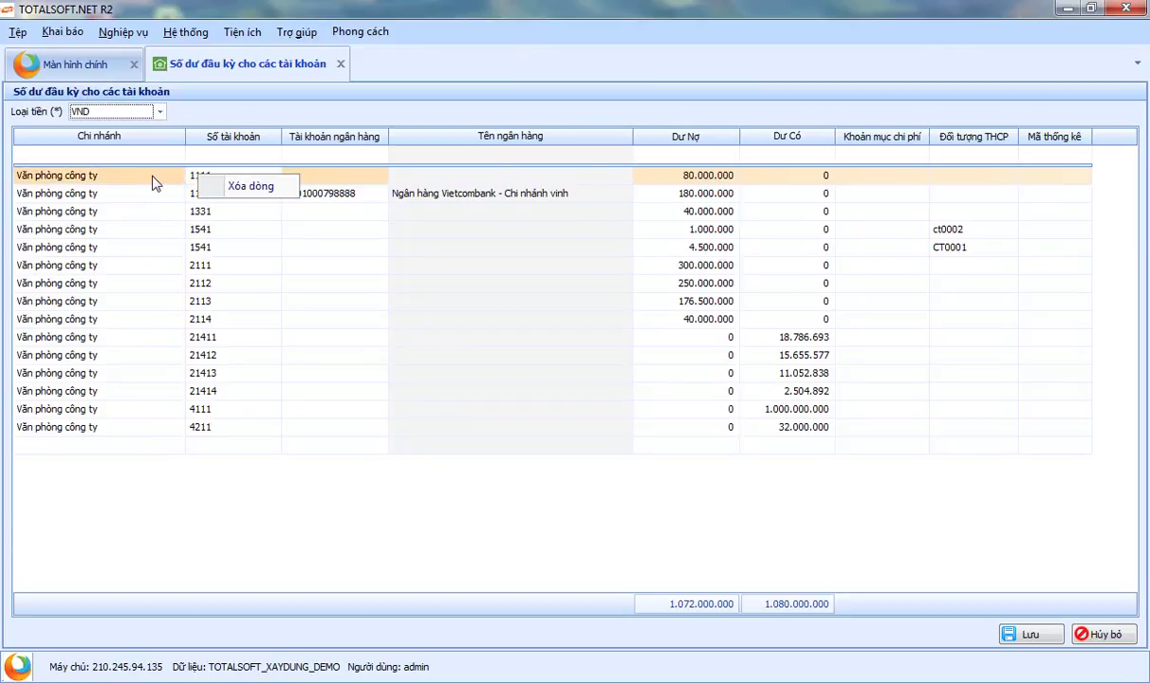
click(251, 186)
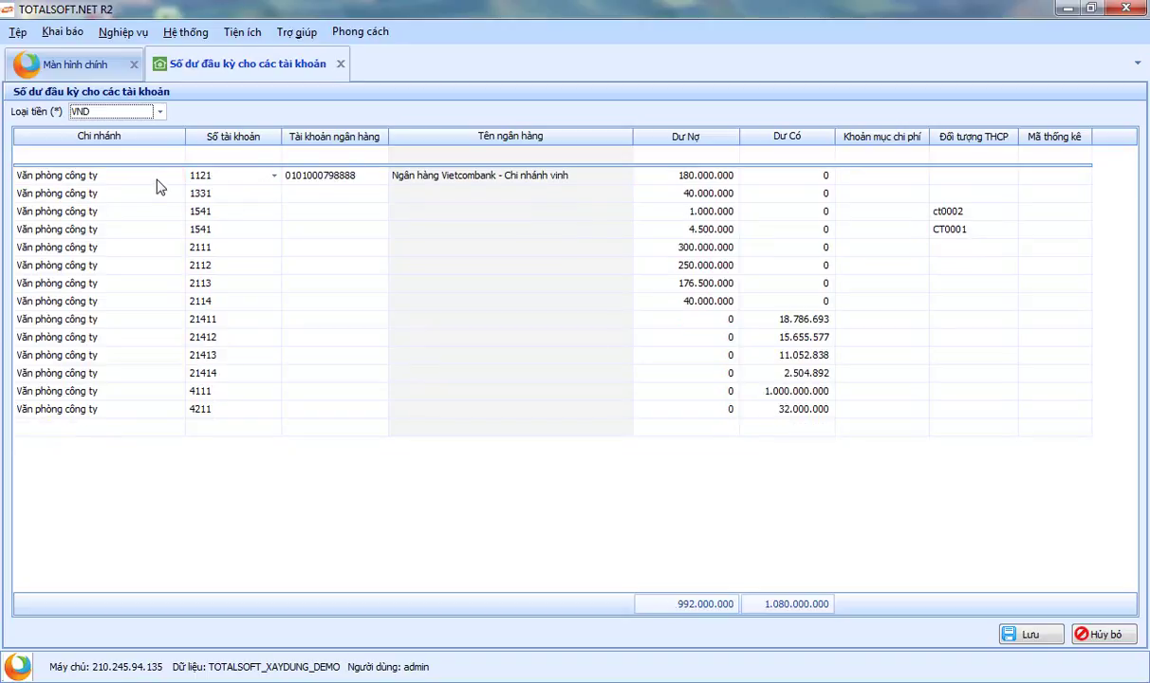
right_click(158, 179)
click(213, 194)
right_click(158, 179)
click(213, 190)
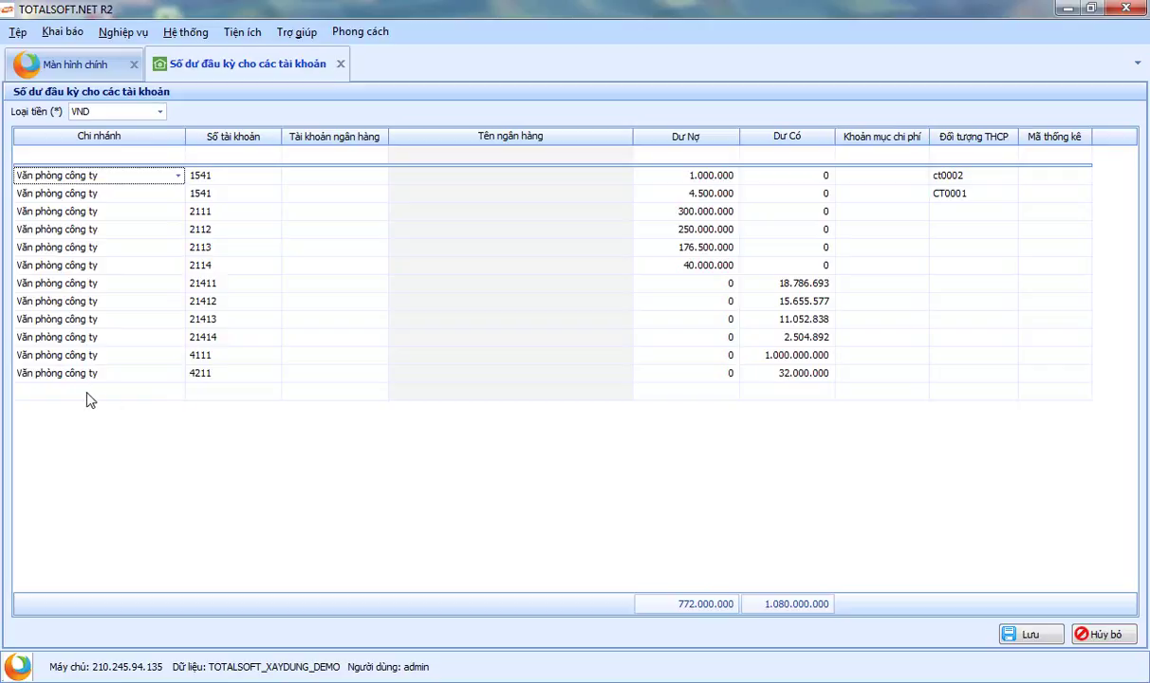
Step: Add an opening balance row for branch Văn phòng công ty, account 1111, with a debit of 80.000.000
click(177, 392)
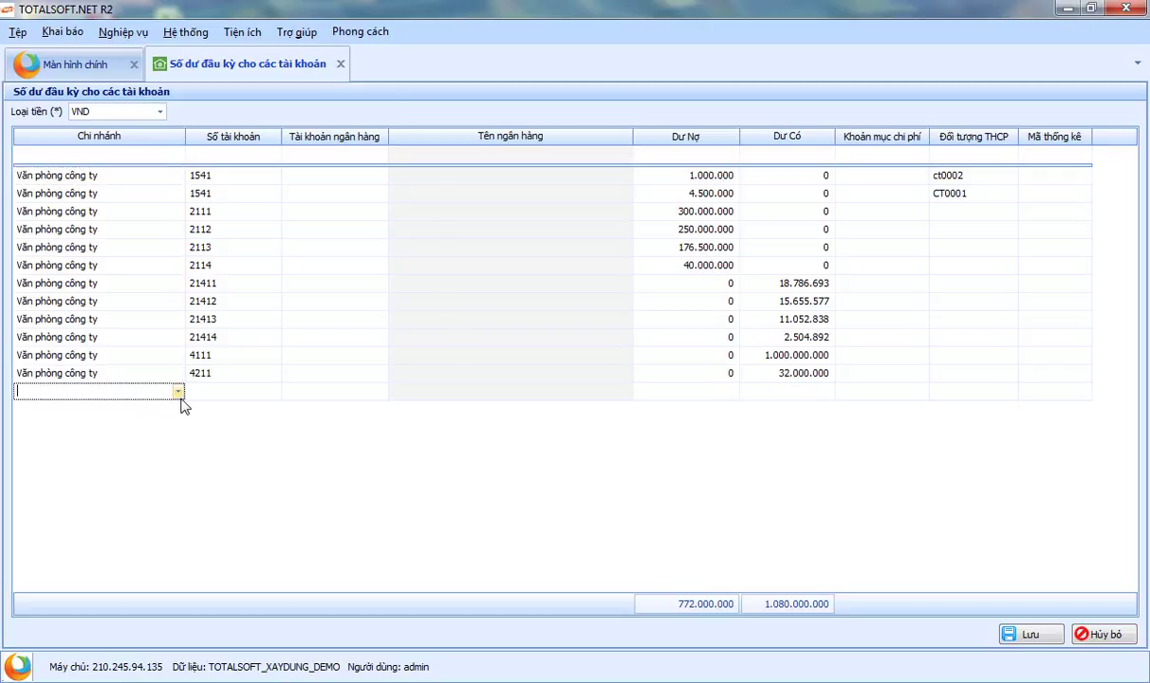
click(177, 391)
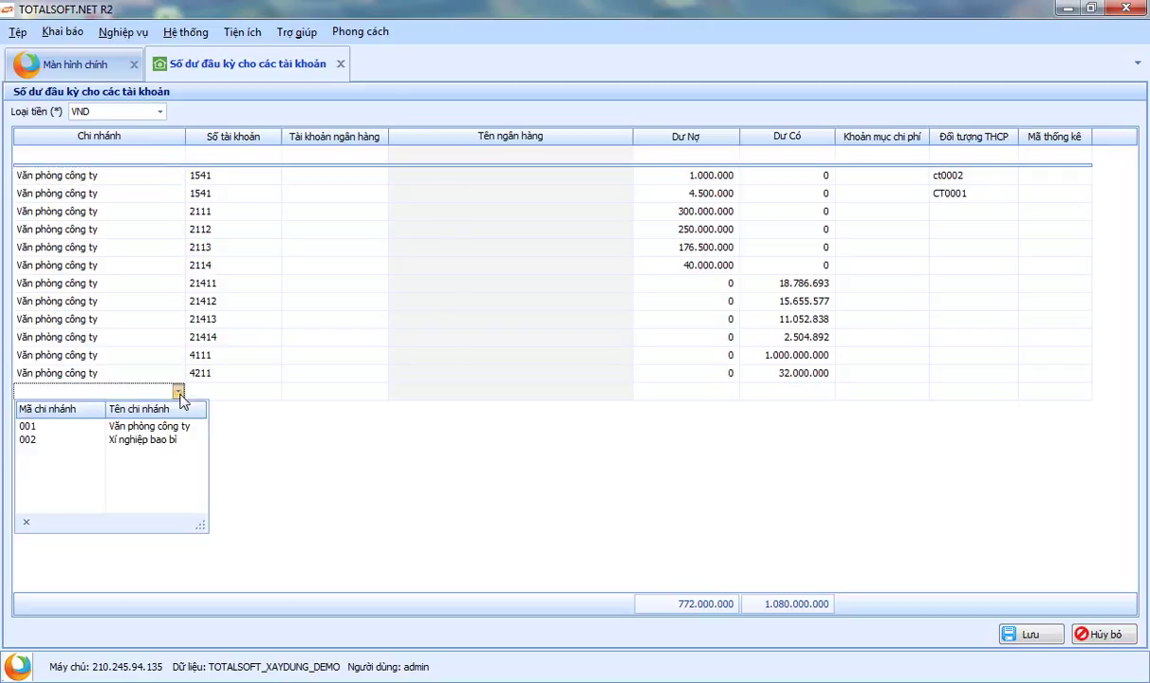
click(145, 434)
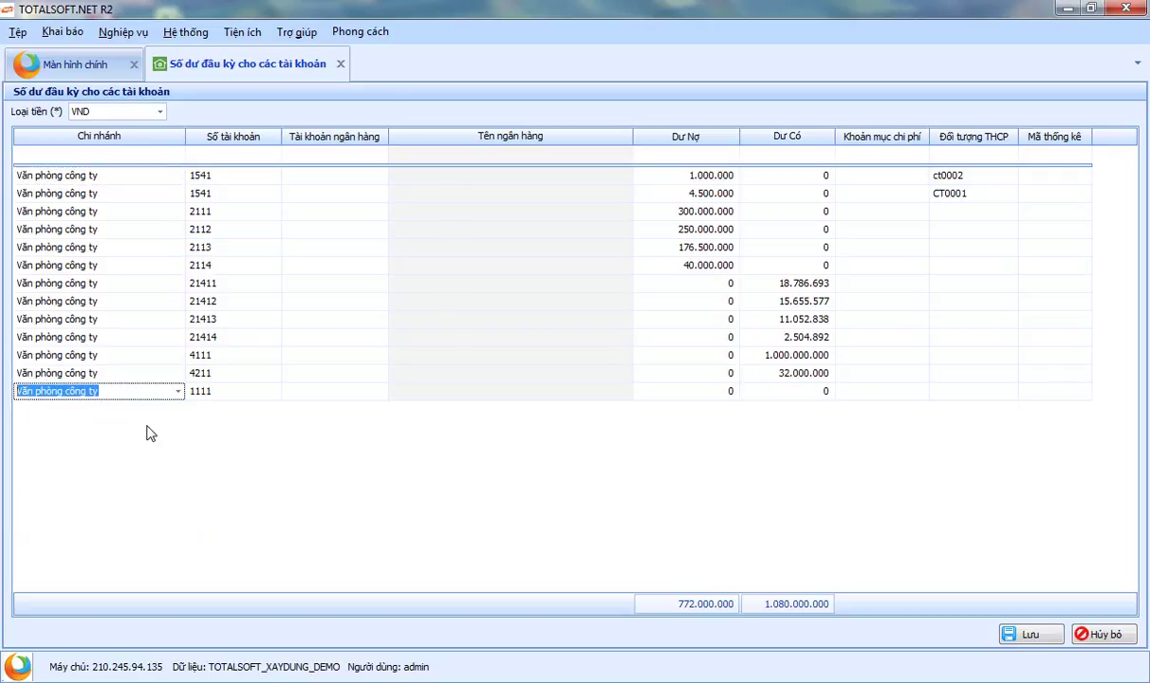
click(232, 393)
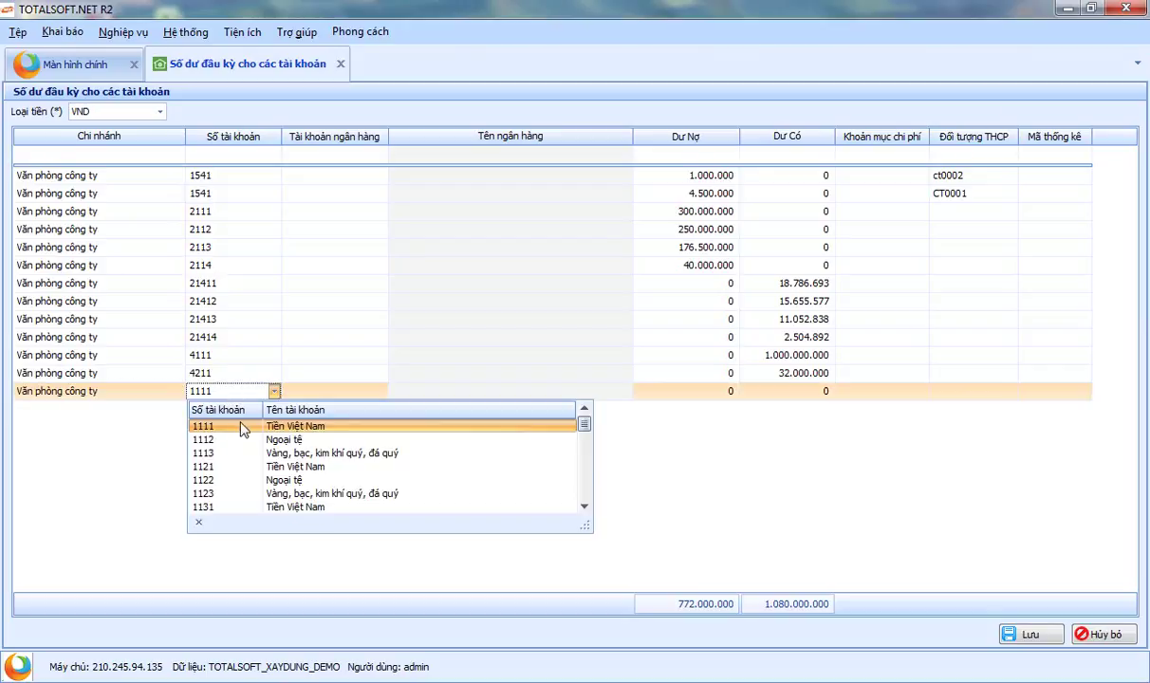
click(238, 426)
click(681, 393)
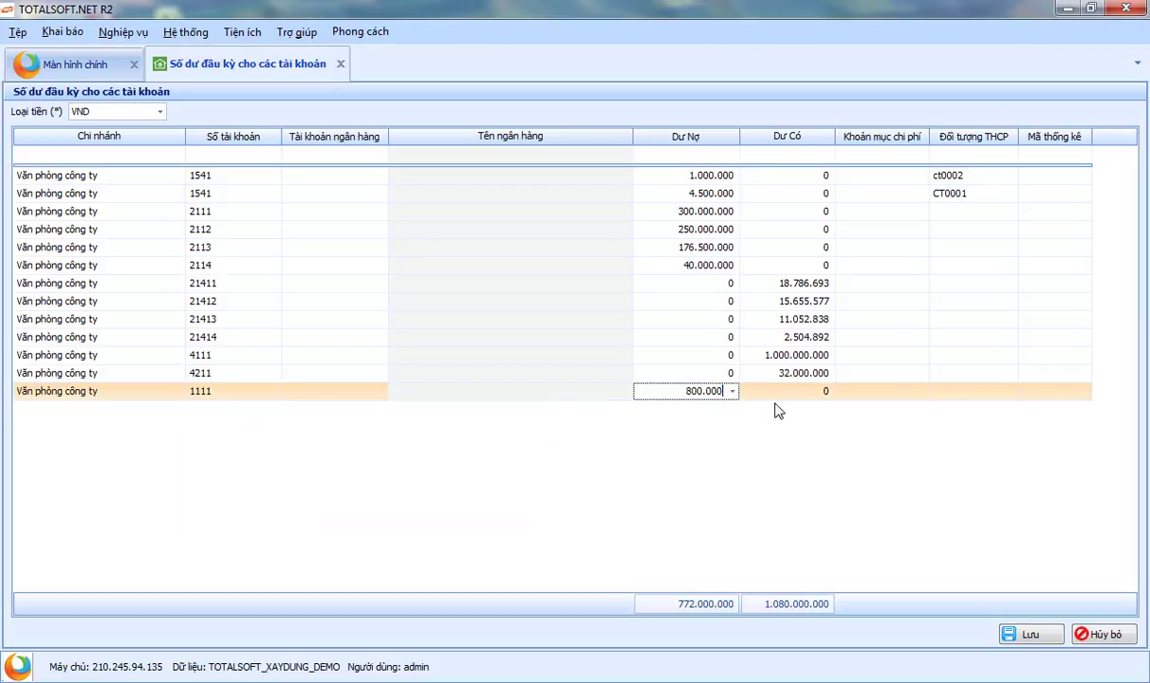
text(80000000)
key(Tab)
key(Tab)
key(Tab)
key(Return)
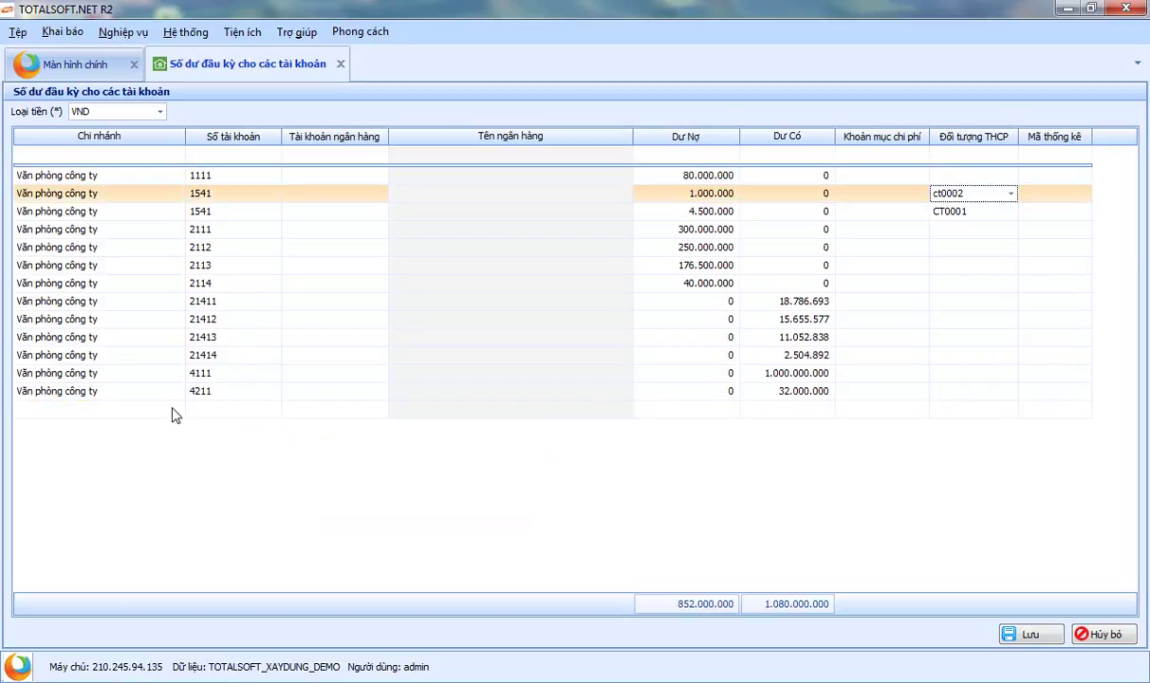
Step: Start a new opening balance row for branch Văn phòng công ty with account 1121
click(176, 415)
click(177, 411)
key(Down)
key(Return)
key(Return)
key(Down)
key(Down)
key(Down)
key(Return)
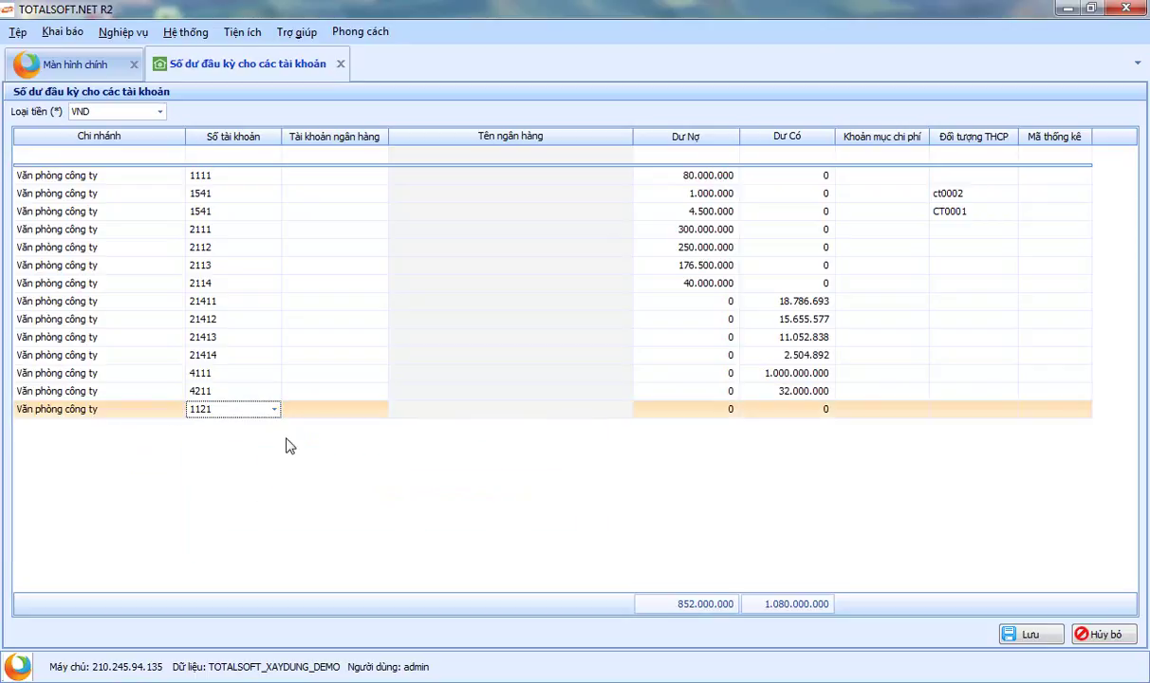
Step: Assign the Vietcombank - Chi nhánh vinh bank account to the new 1121 row and enter a debit of 10.000.000
click(379, 408)
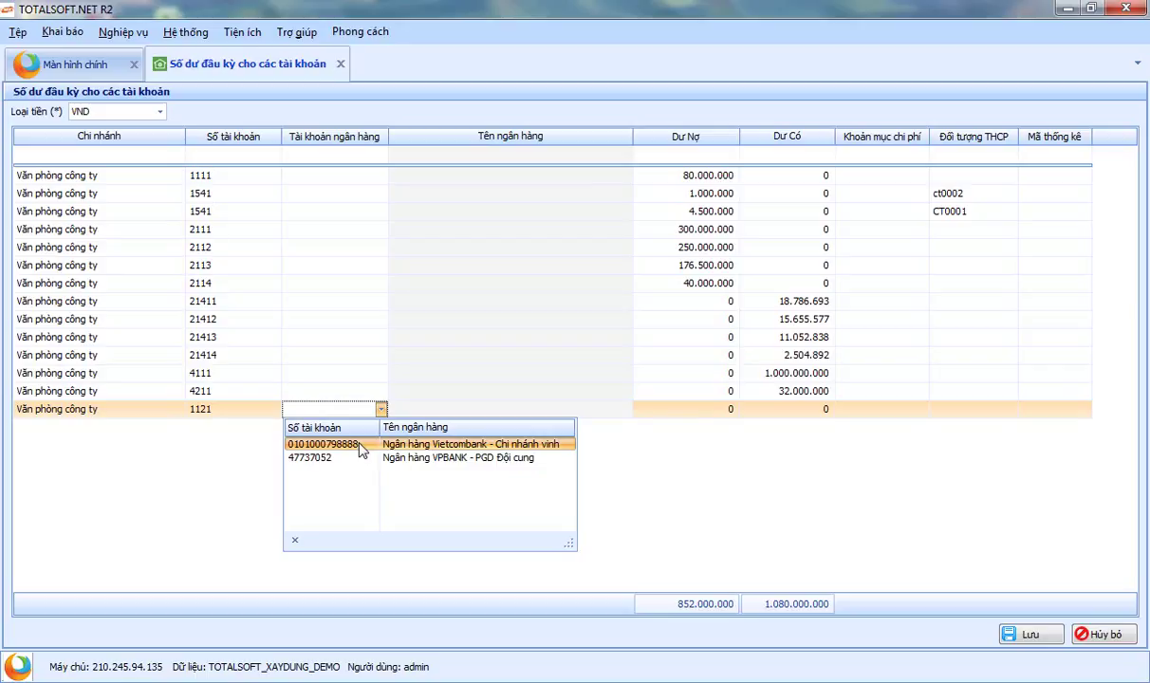
click(361, 446)
click(712, 410)
double_click(709, 410)
text(100)
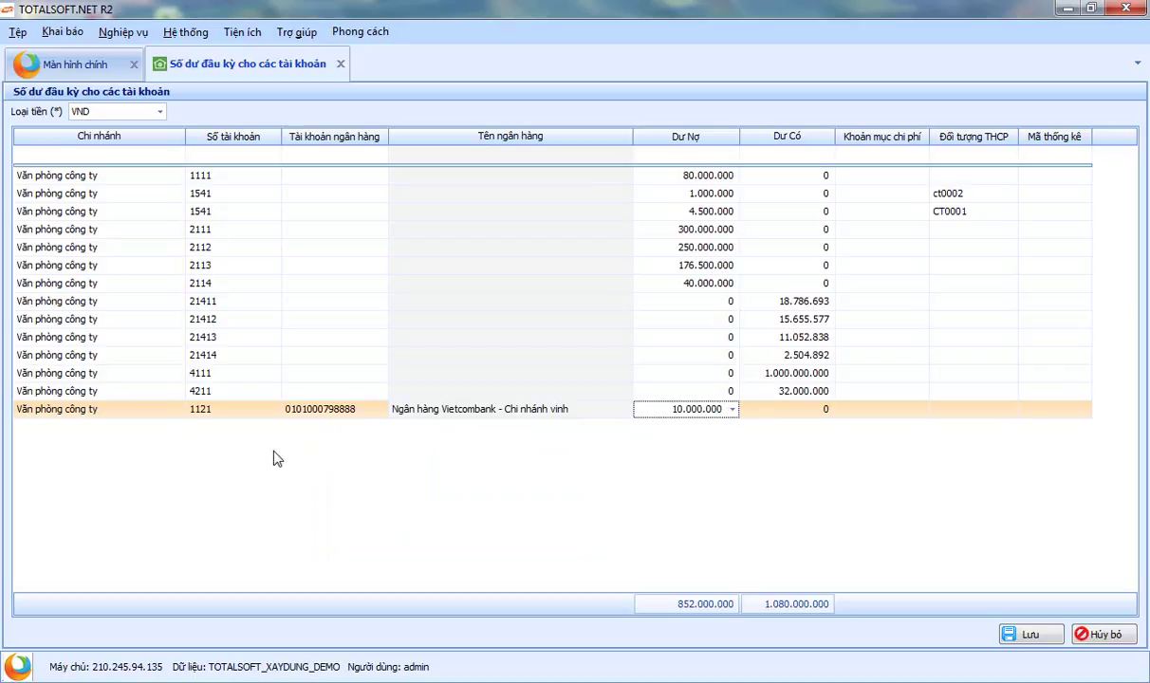
key(Return)
Step: Add a second 1121 row for Văn phòng công ty using the VPBANK - PGD Đội cung bank account, with a debit of 5.000.000
click(179, 429)
click(177, 427)
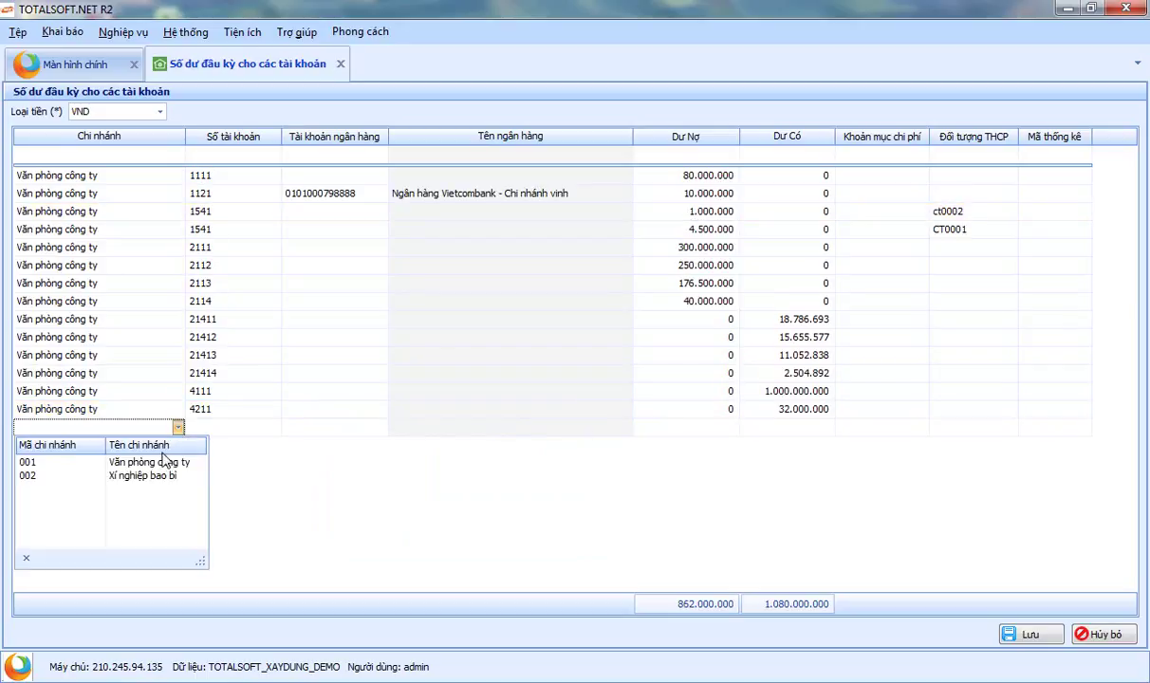
click(152, 462)
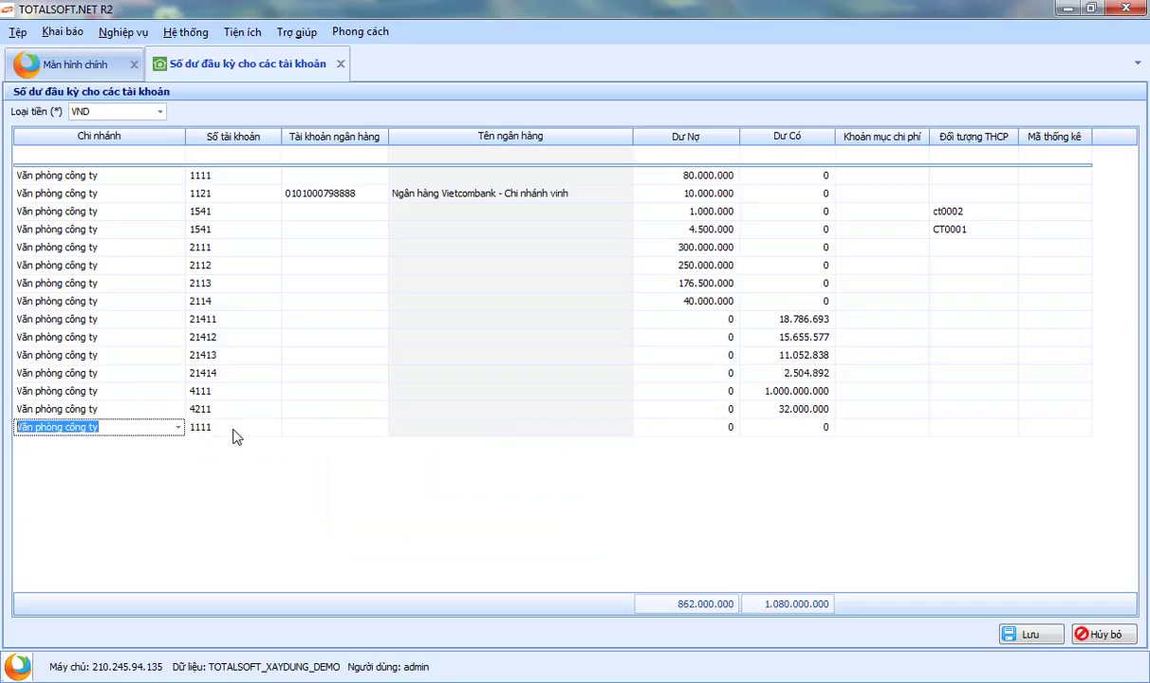
click(236, 429)
click(274, 502)
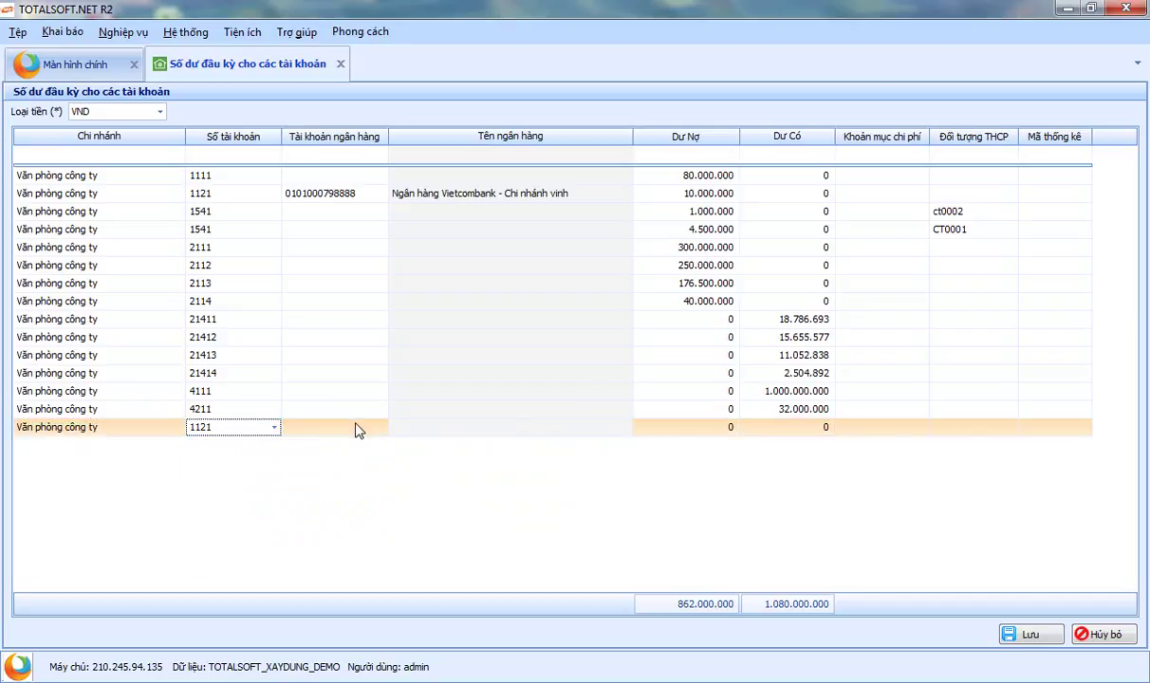
click(332, 427)
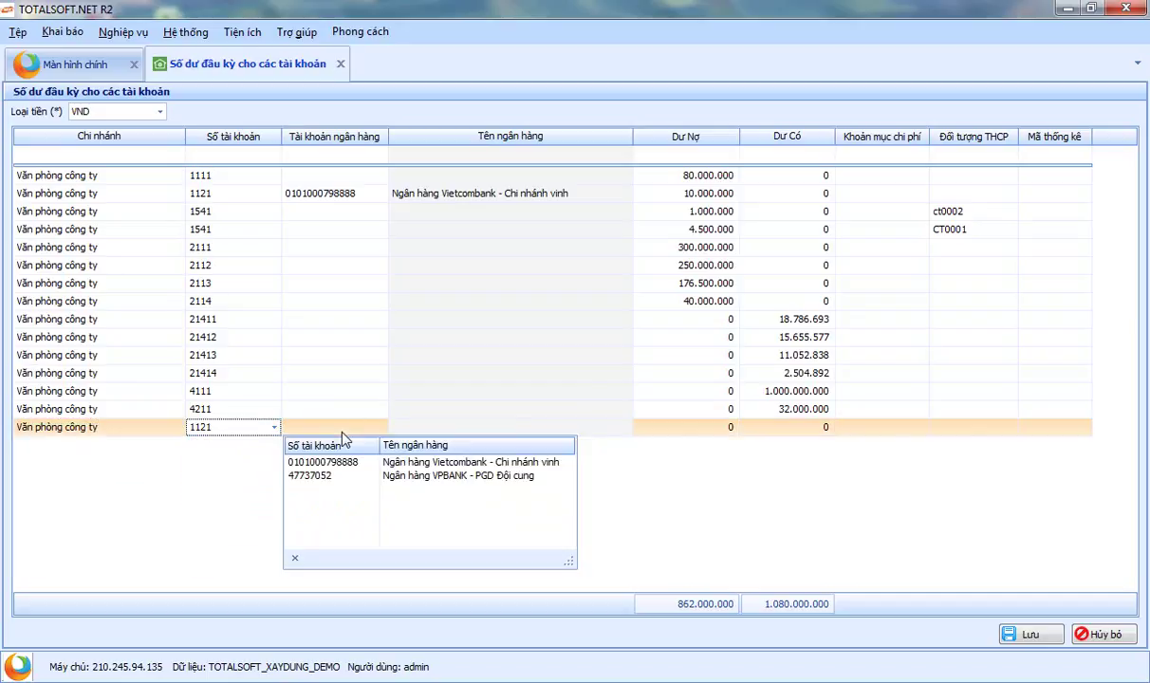
click(370, 480)
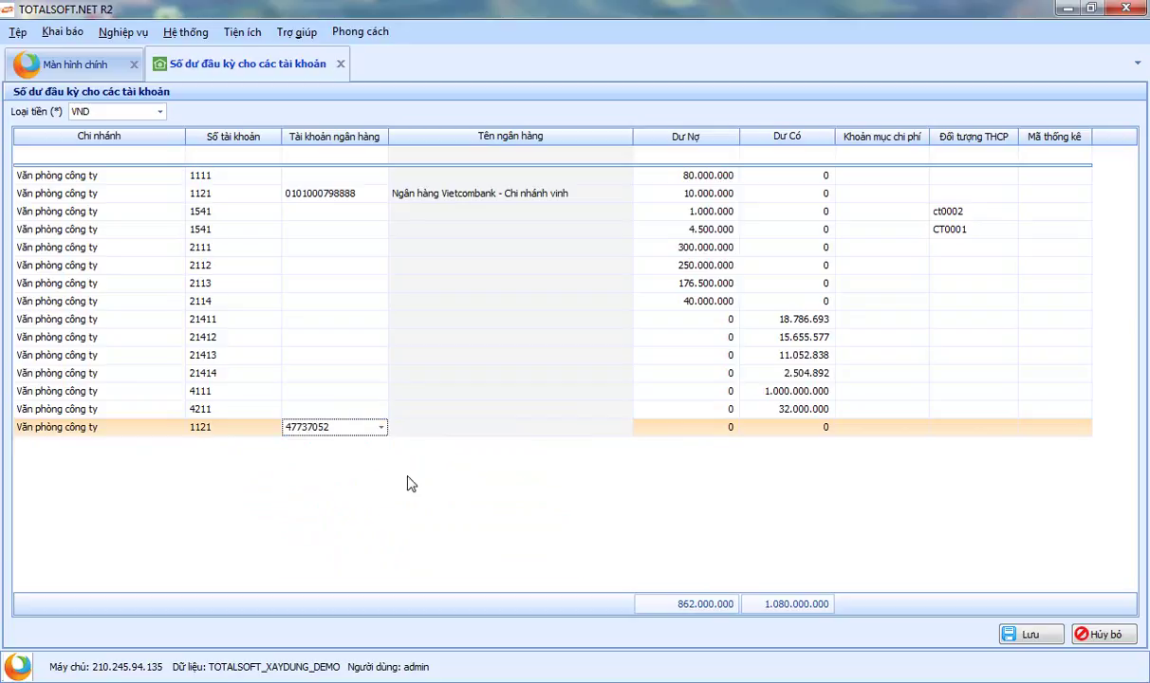
click(689, 429)
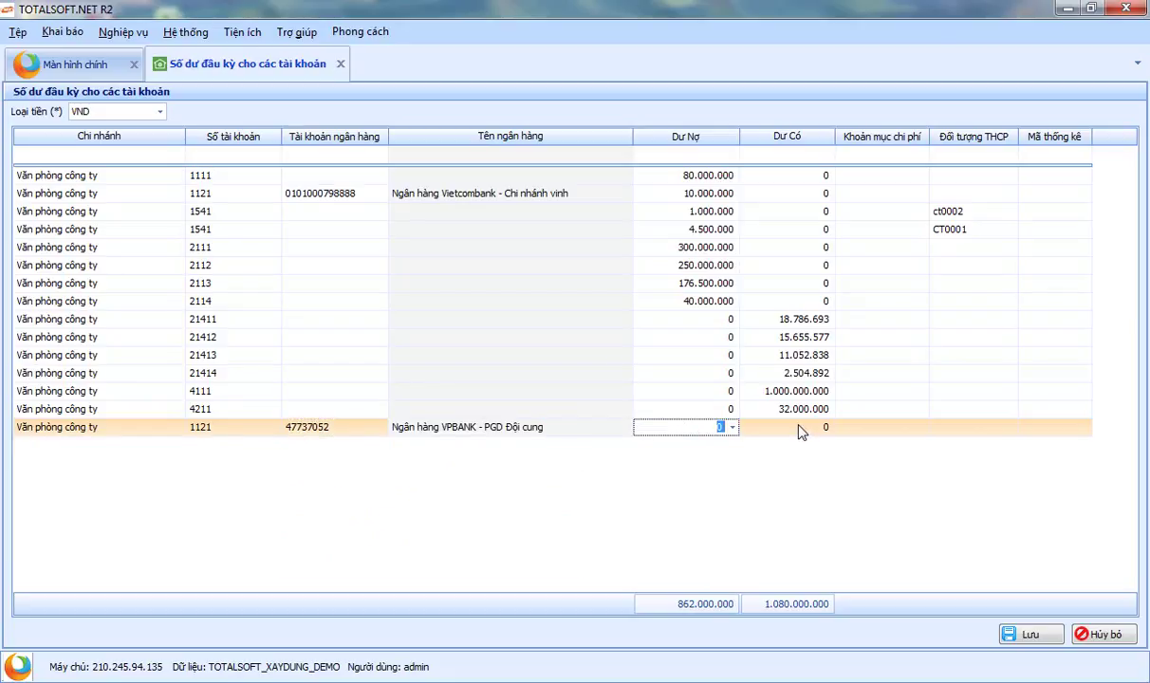
text(5000000)
key(Return)
Step: Save the account opening balances and close the form
click(1006, 633)
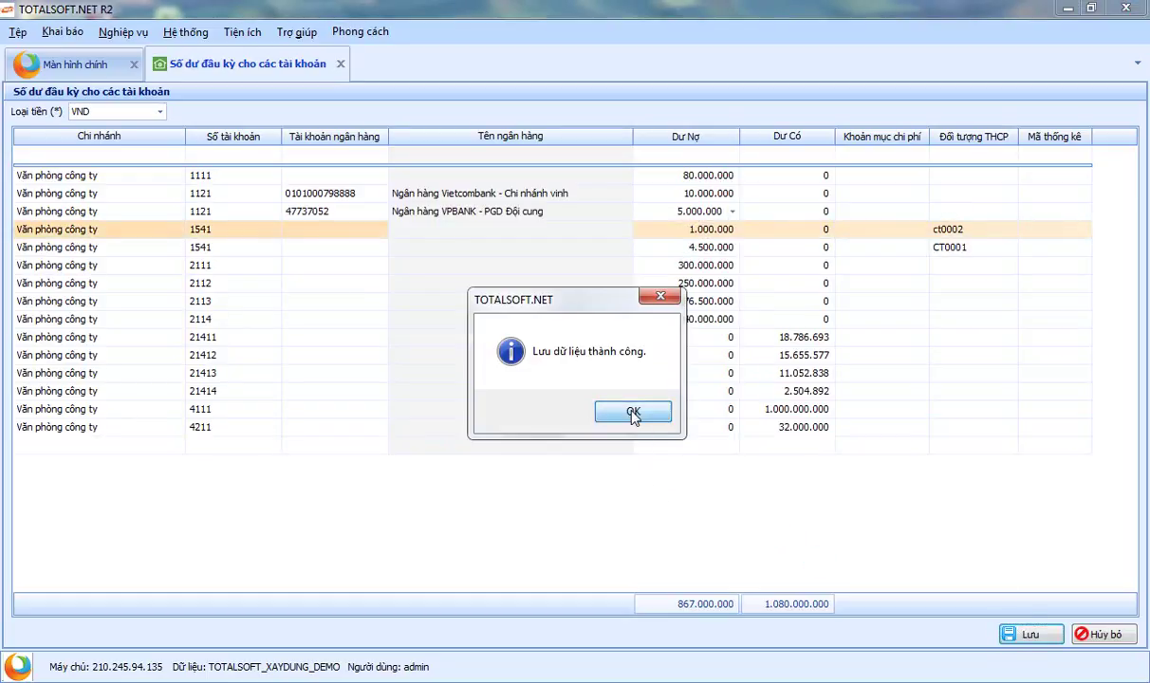
click(665, 408)
click(339, 65)
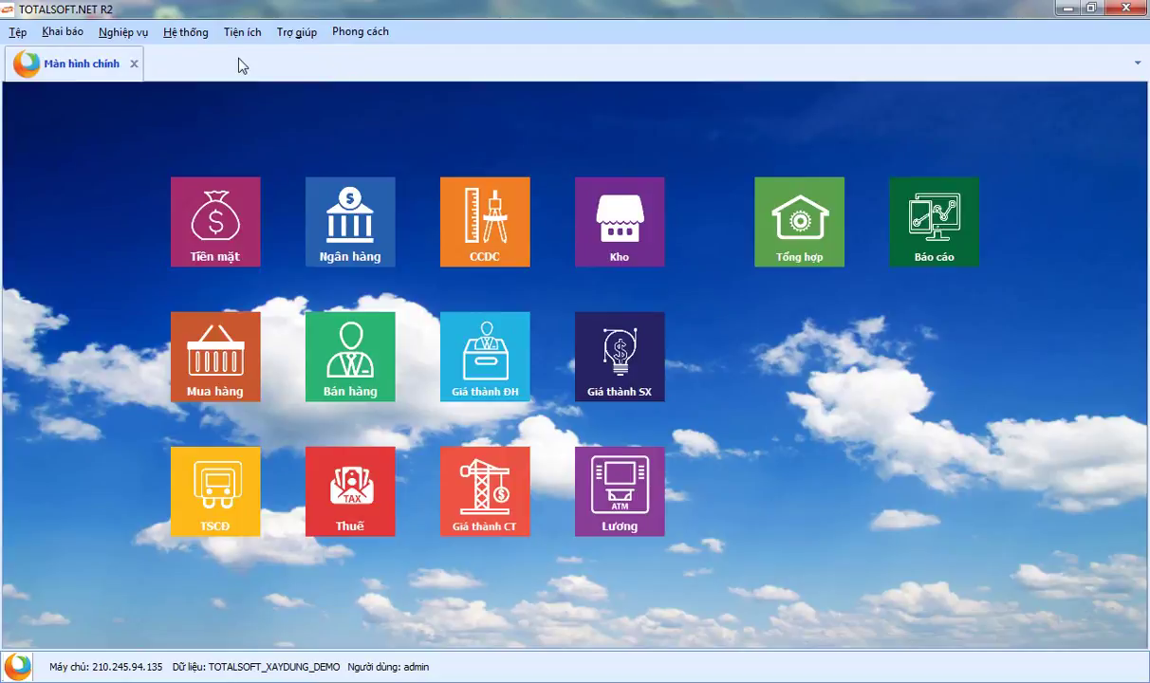
Step: Reopen the opening balances for accounts and review the 1111 debit and the bank account options of the Vietcombank 1121 row
click(61, 31)
mouse_move(167, 486)
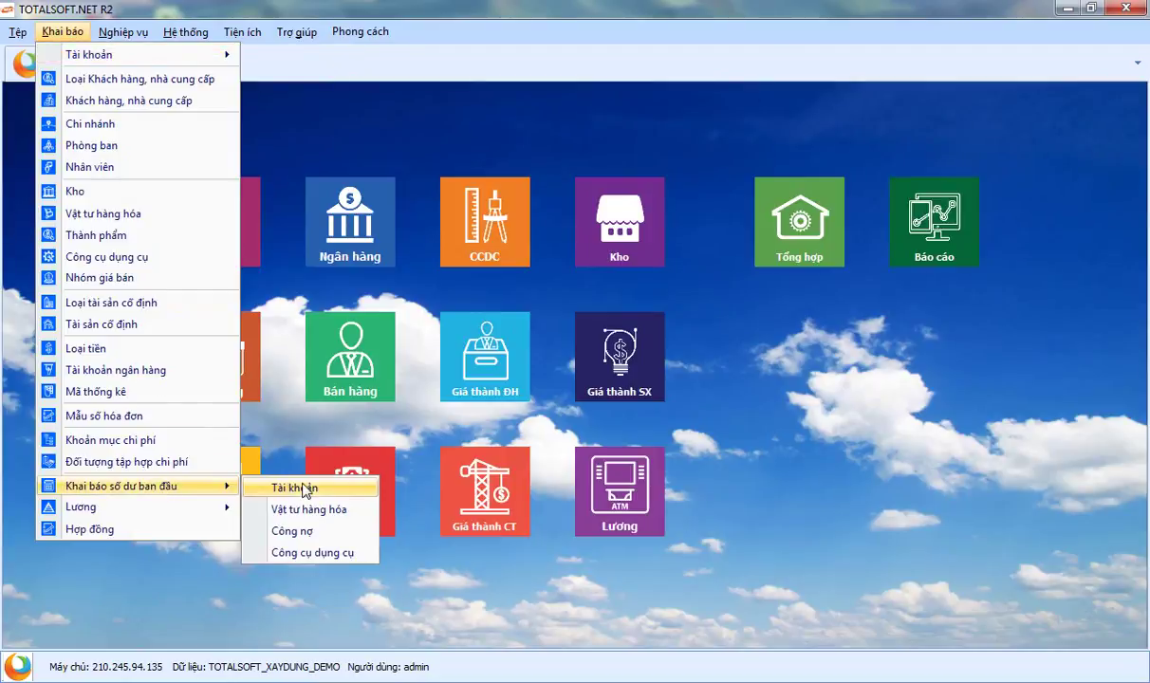
click(286, 484)
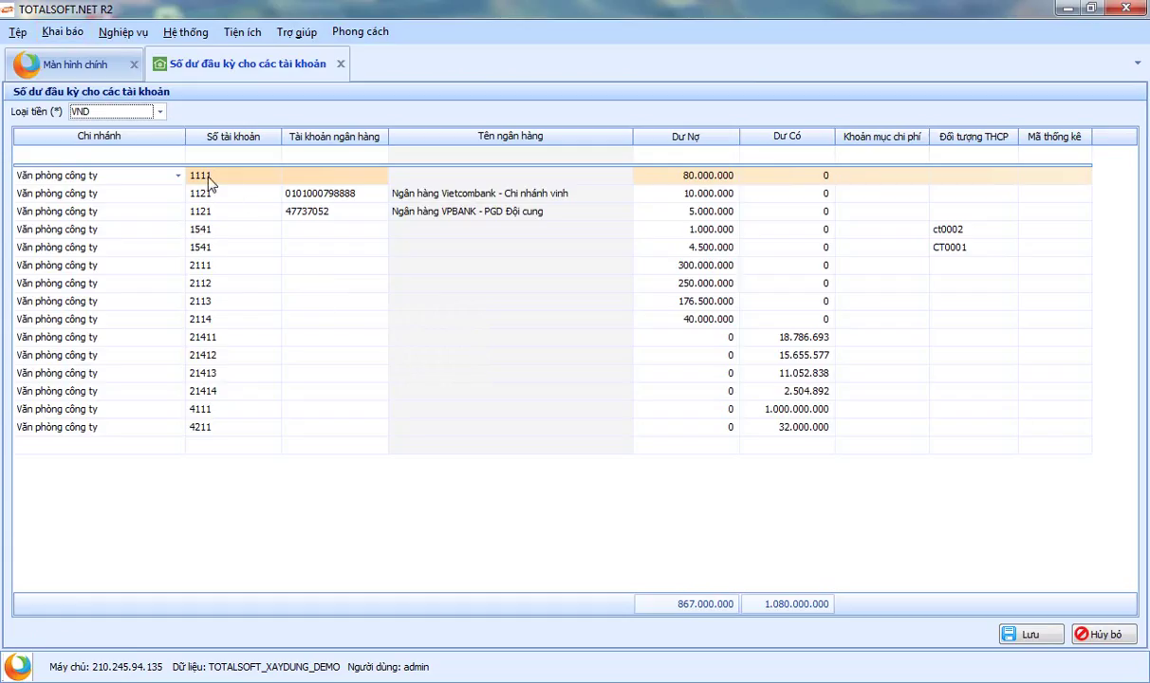
click(673, 176)
double_click(674, 176)
click(345, 197)
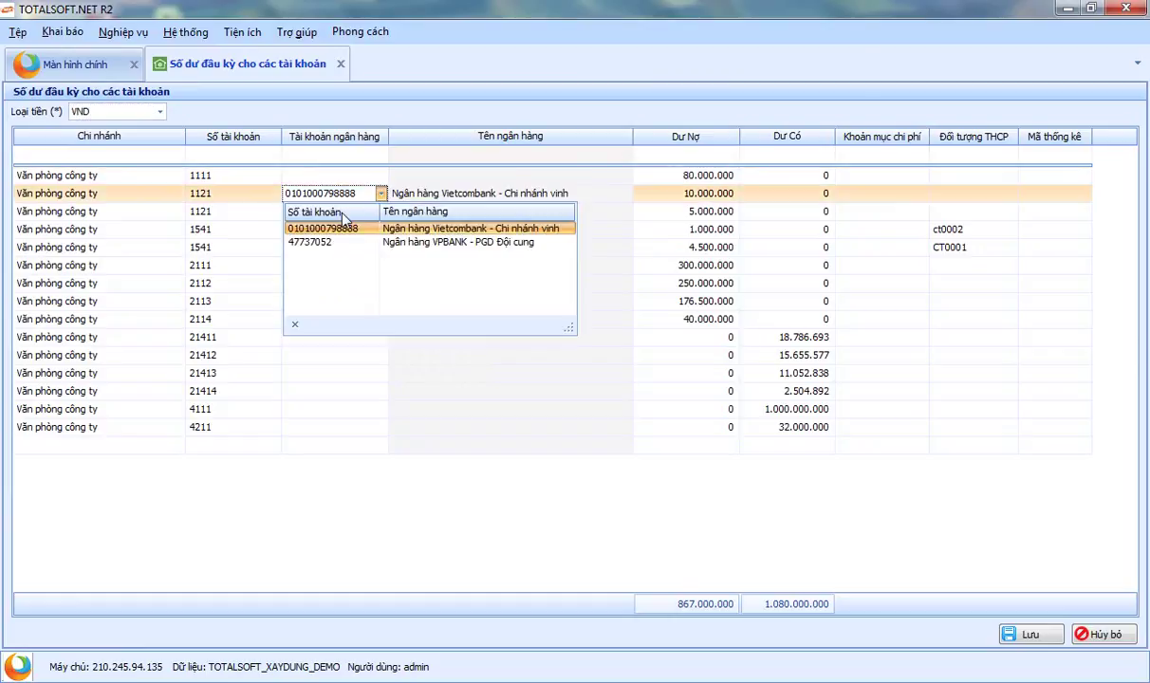
click(218, 510)
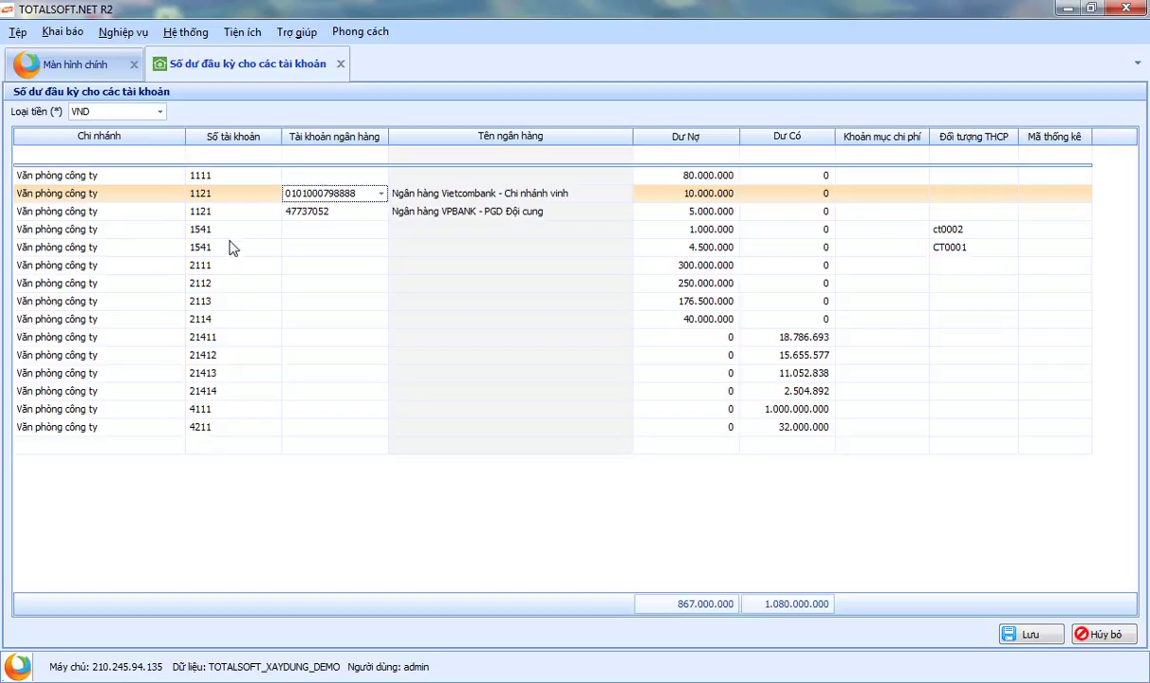
Step: Start a new opening balance row for branch Văn phòng công ty with account 1541
click(173, 442)
click(178, 446)
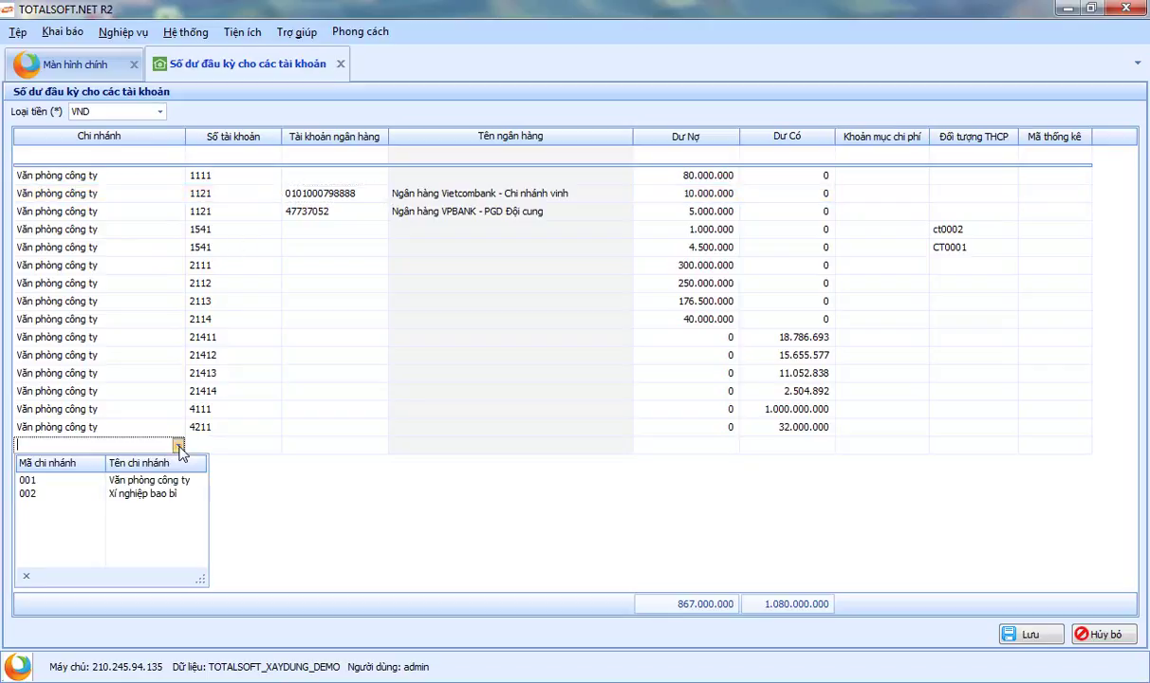
click(143, 480)
click(273, 445)
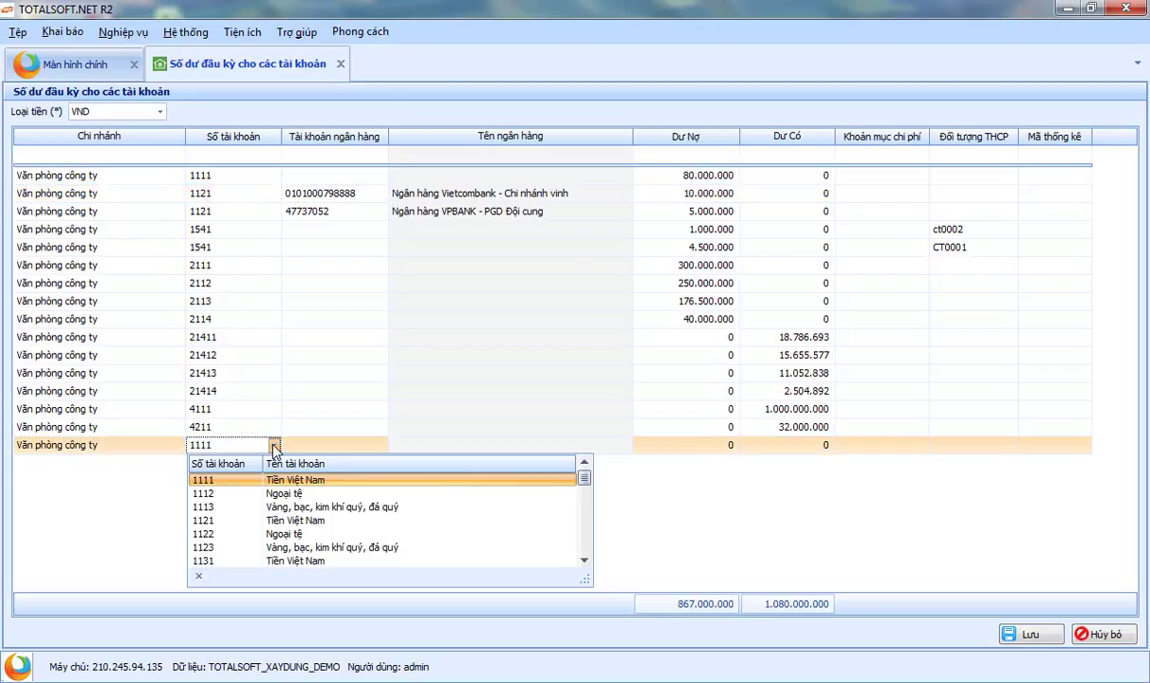
scroll(294, 522, down, 10)
scroll(294, 524, down, 2)
scroll(294, 522, up, 2)
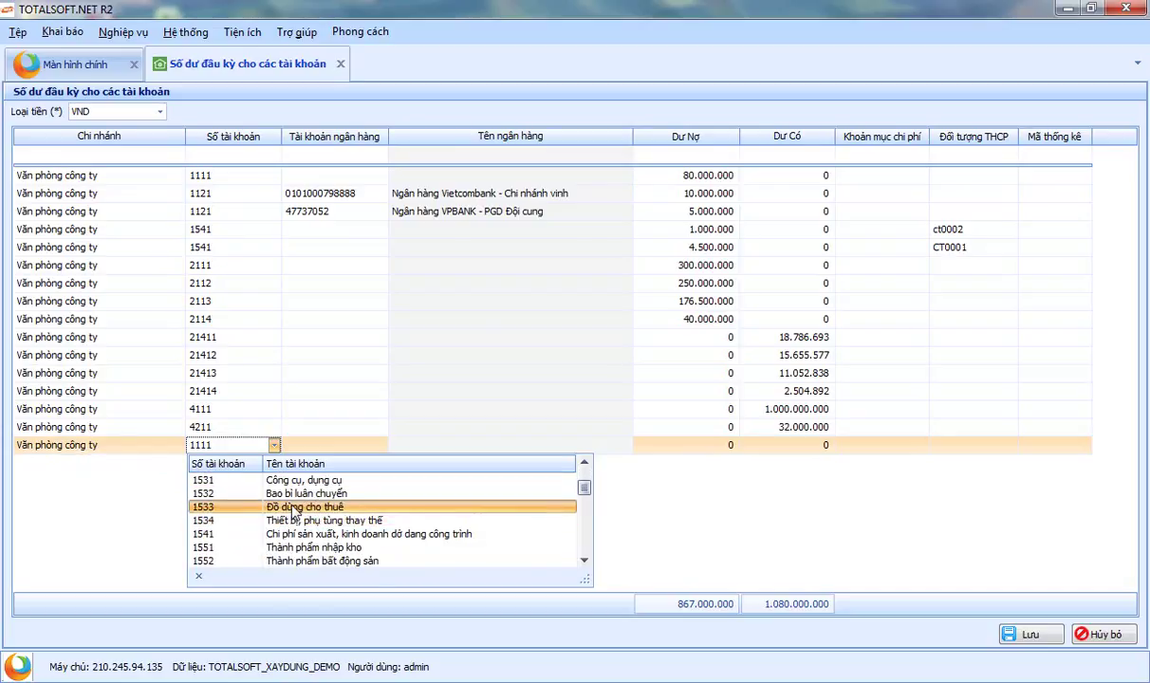
click(294, 535)
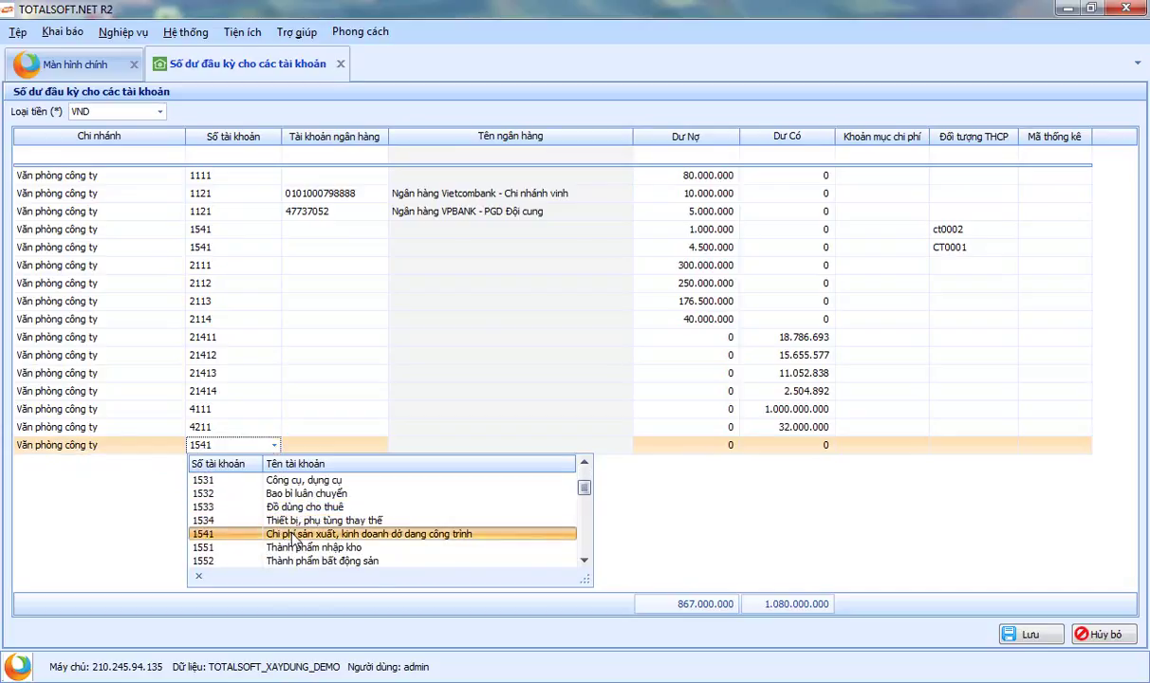
Step: Enter a debit of 5.000.000 for the new 1541 row and assign it to cost object Ct0003, Công trình QL 1A
click(707, 451)
text(5.000.000)
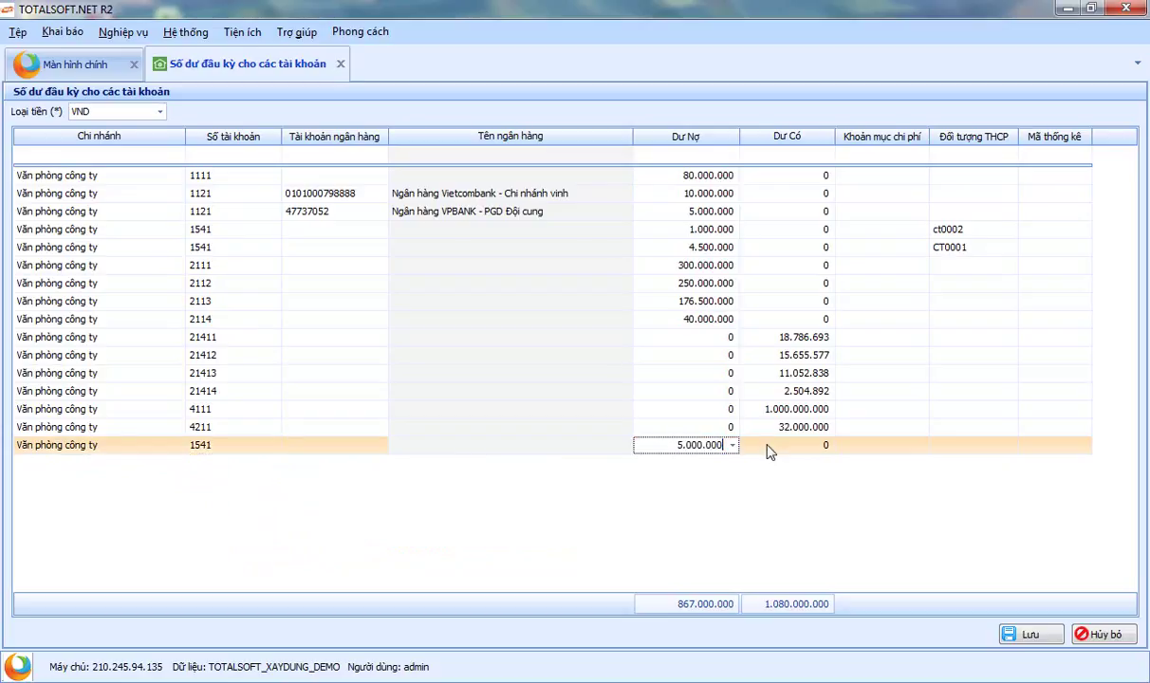
key(Tab)
key(Tab)
key(Tab)
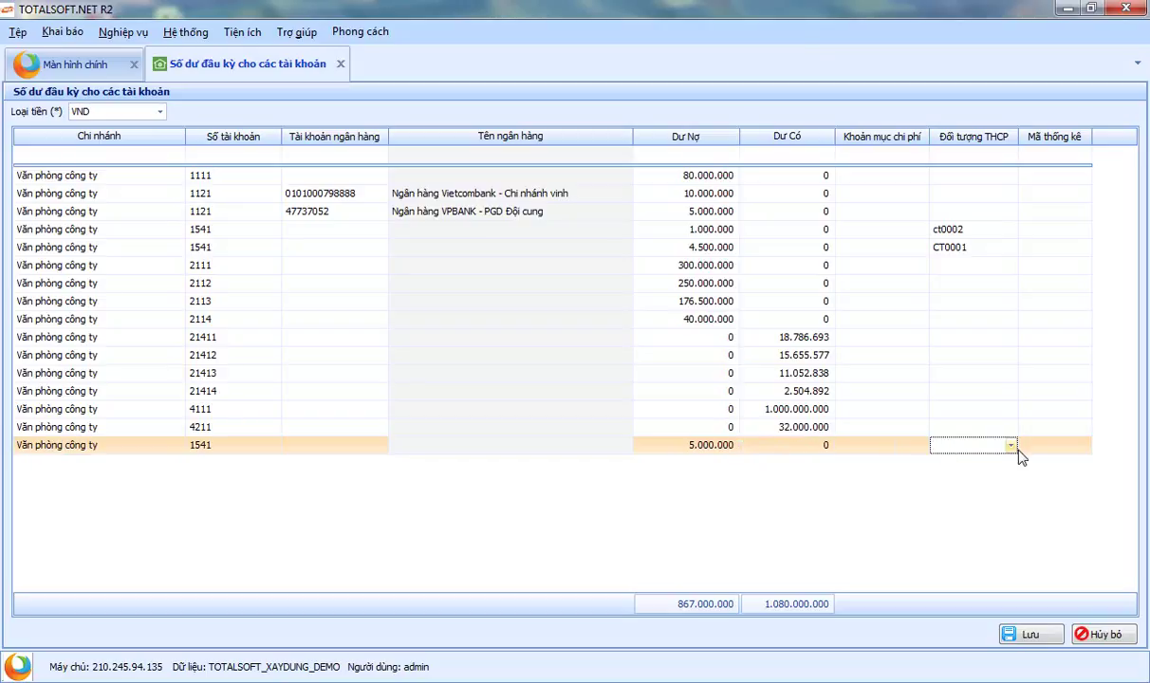
click(1012, 446)
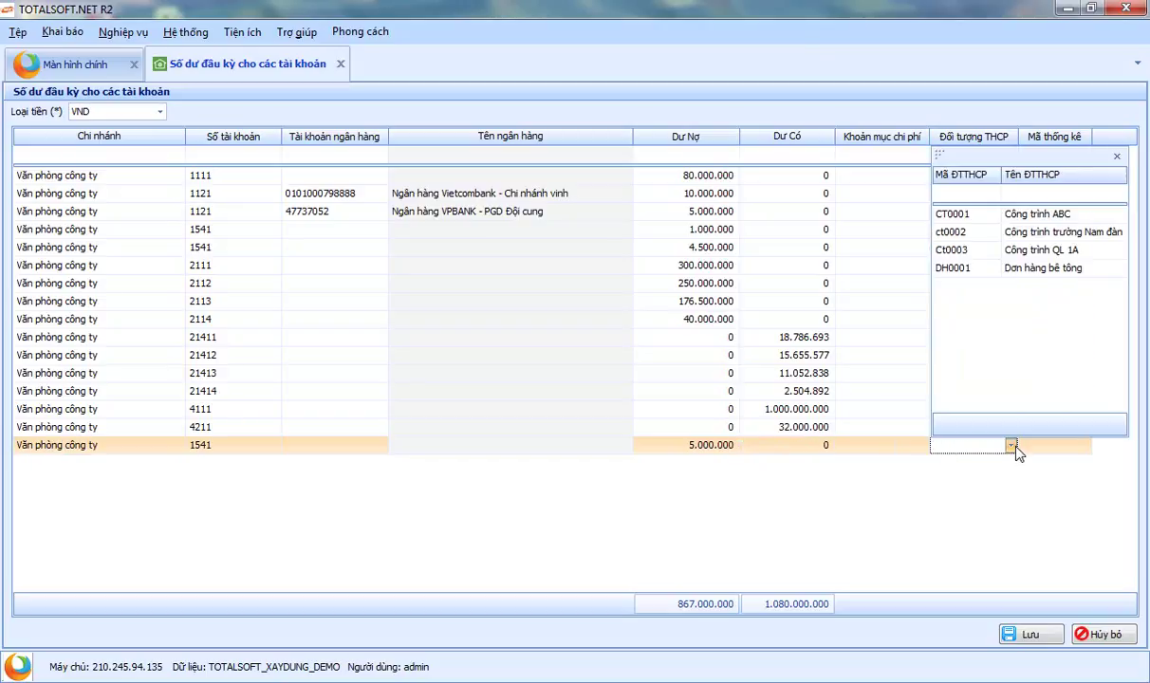
click(1033, 251)
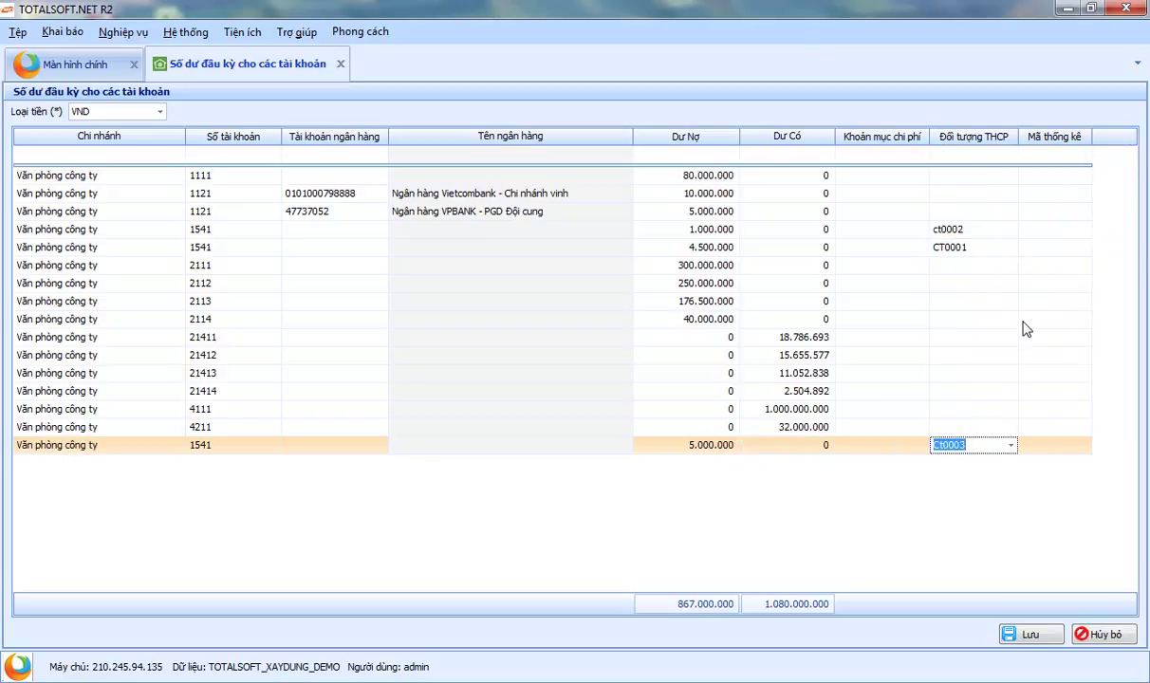
key(Return)
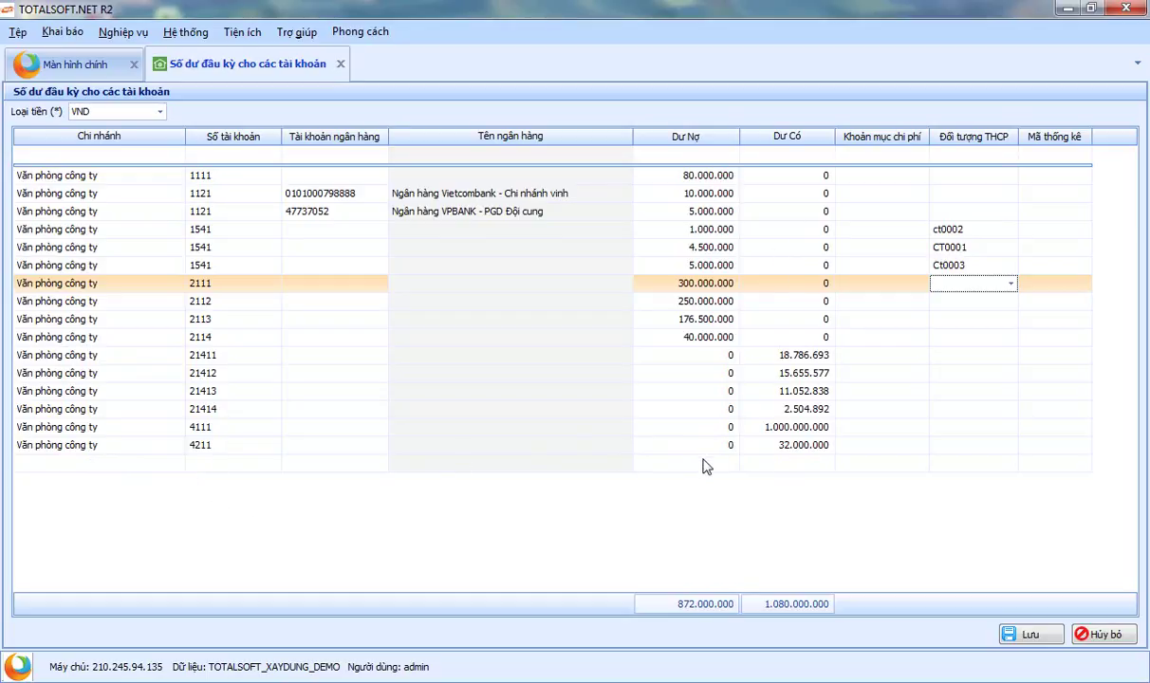
Step: Save the account opening balances including the new 1541 row for Ct0003 and close the form
click(793, 469)
click(665, 469)
click(512, 467)
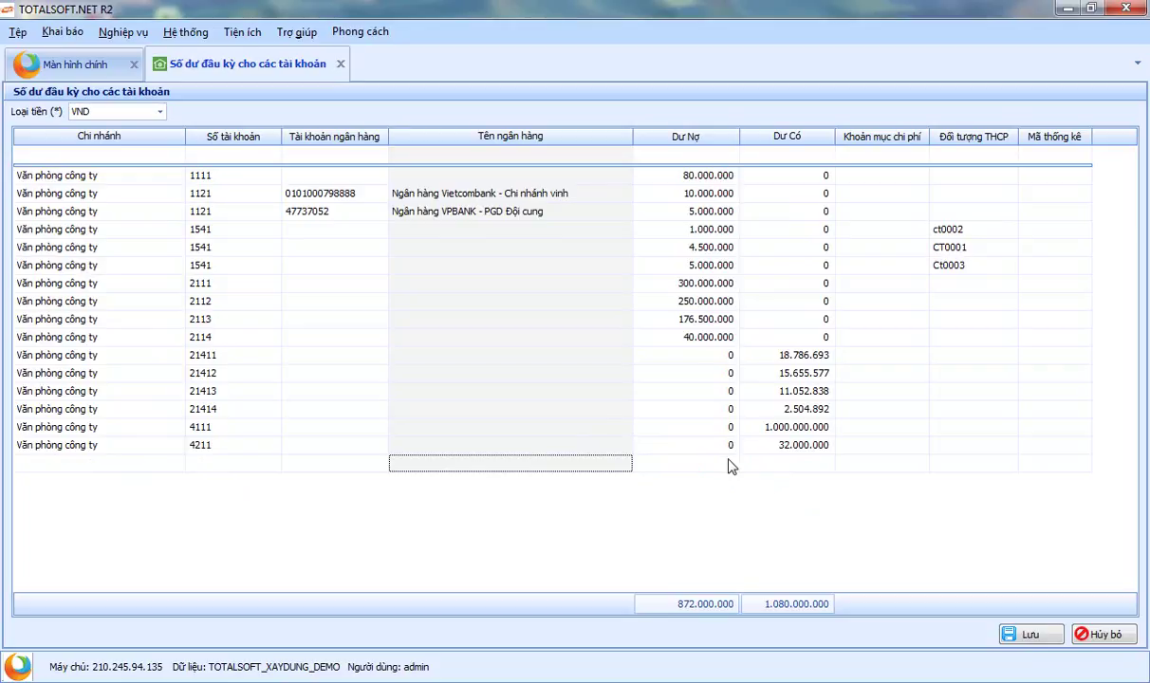
click(1027, 634)
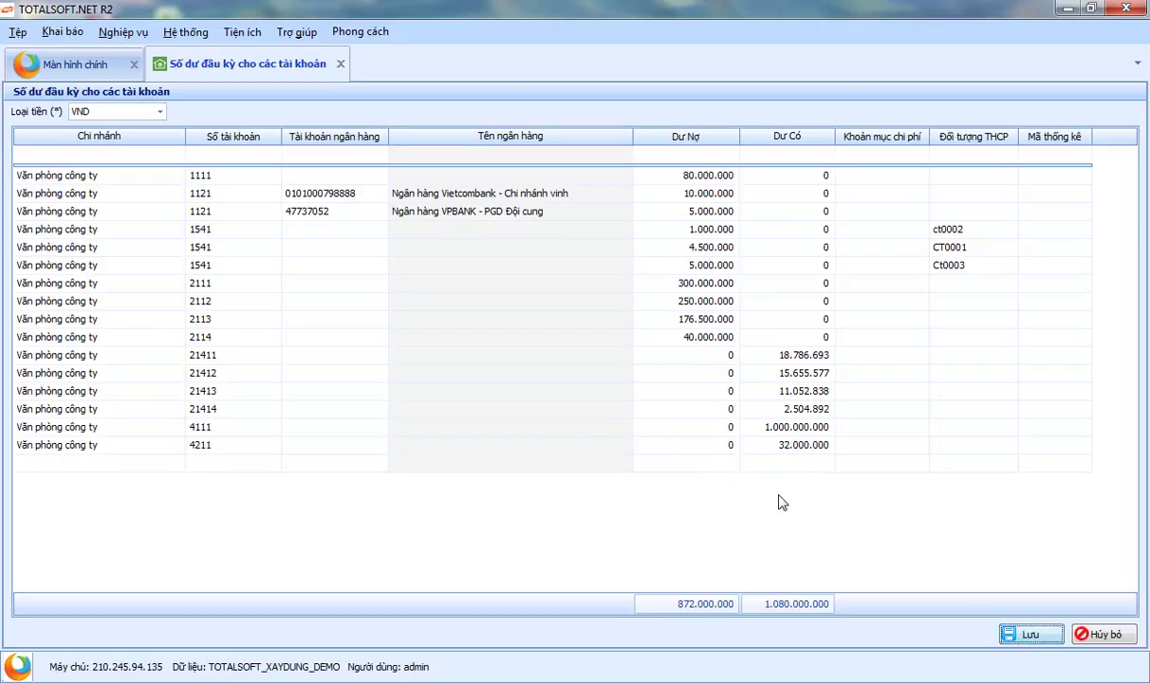
click(635, 419)
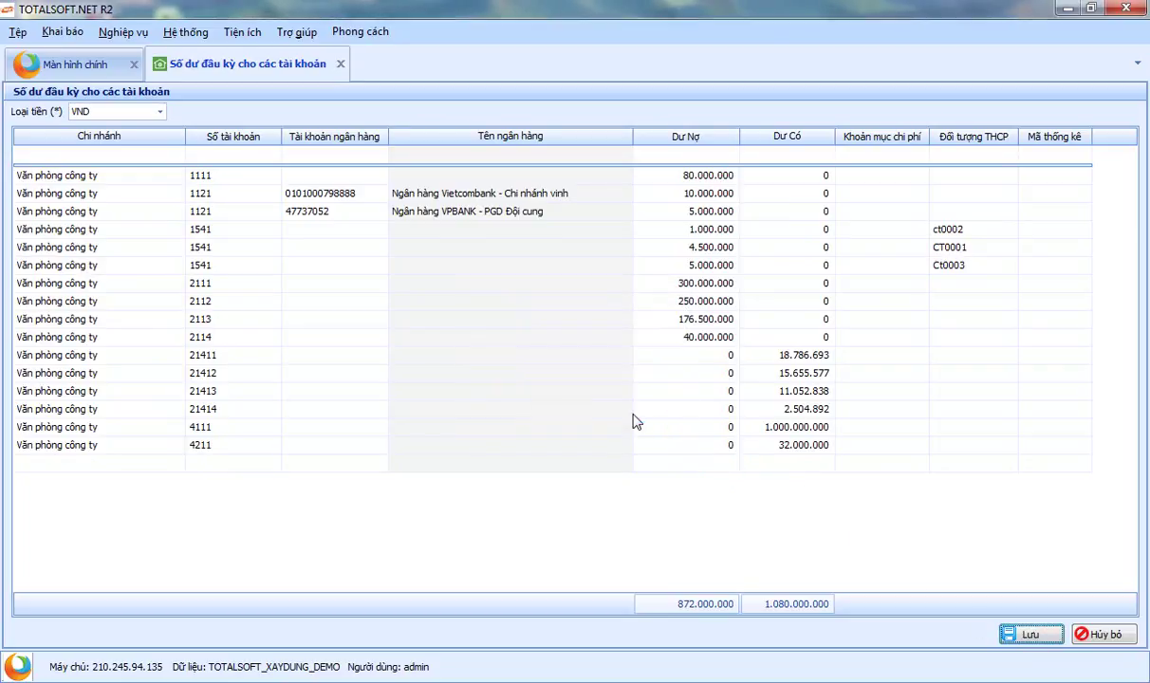
click(340, 65)
Step: Open the opening balances for customer and supplier debts (Công nợ) and select account 131, Phải thu của khách hàng
click(62, 31)
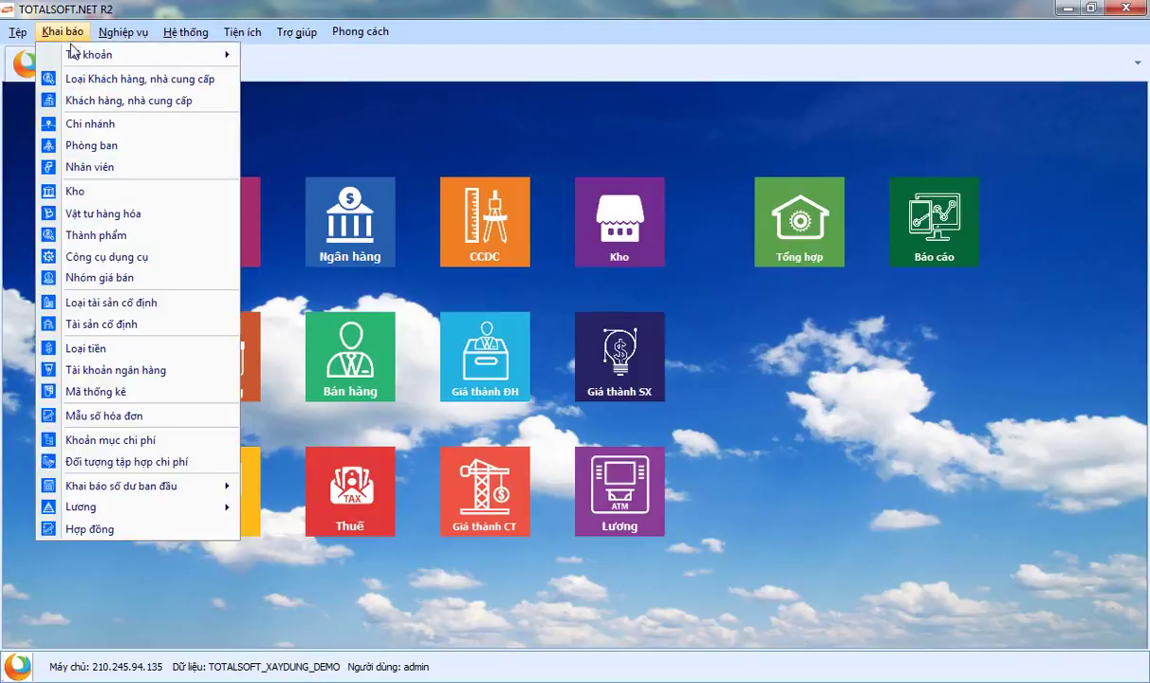
mouse_move(156, 486)
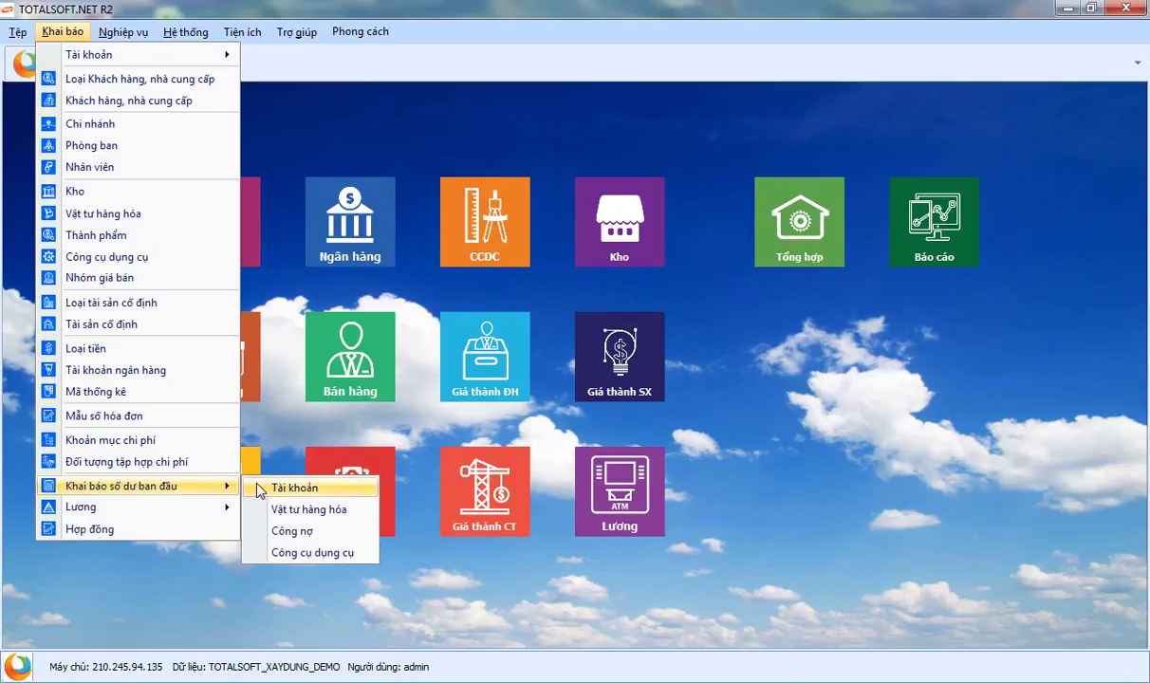
click(316, 534)
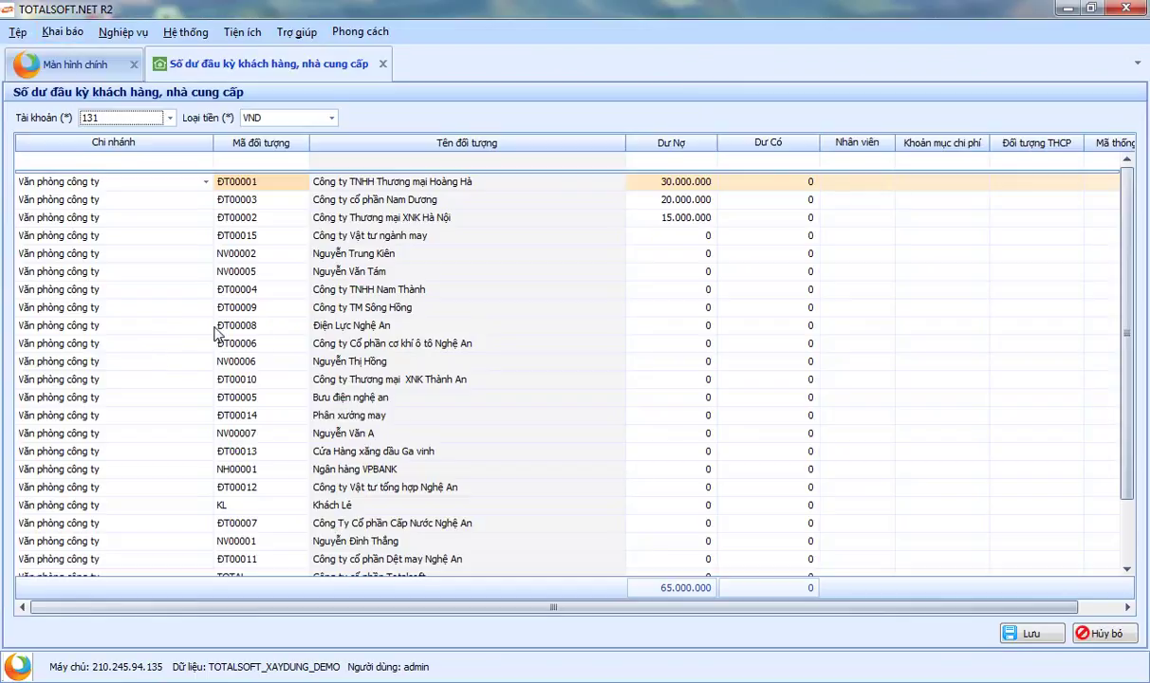
click(169, 118)
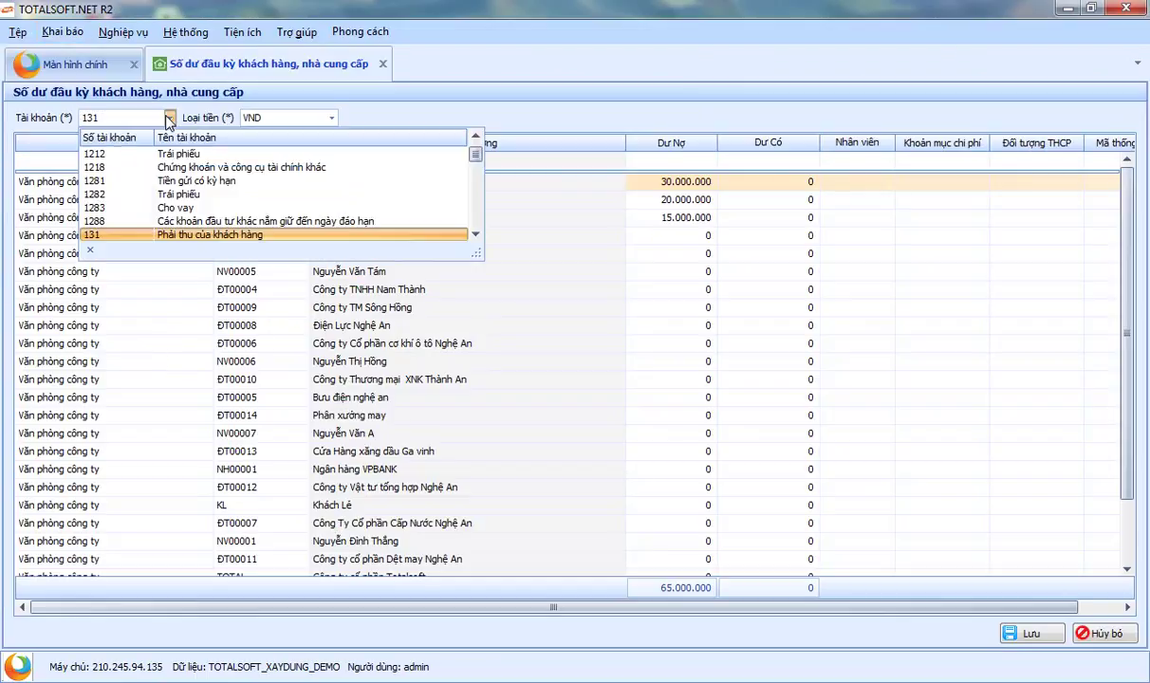
click(476, 235)
scroll(479, 237, down, 3)
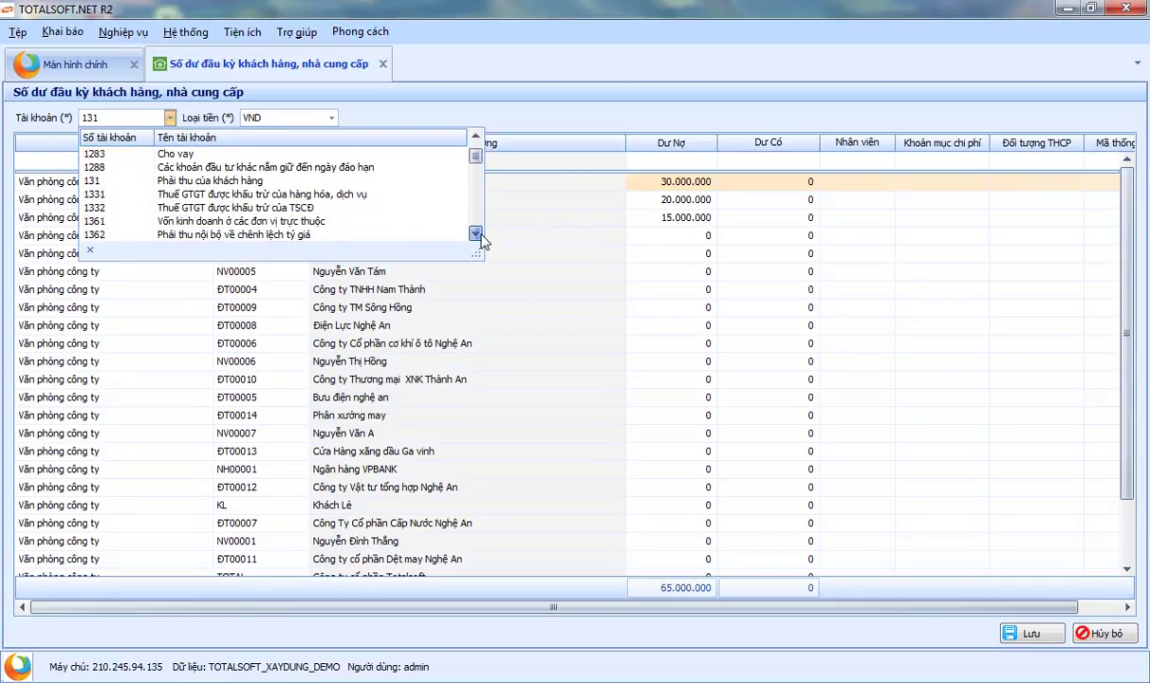
click(216, 169)
mouse_move(1124, 326)
mouse_down()
mouse_move(1139, 385)
mouse_move(1120, 329)
mouse_up()
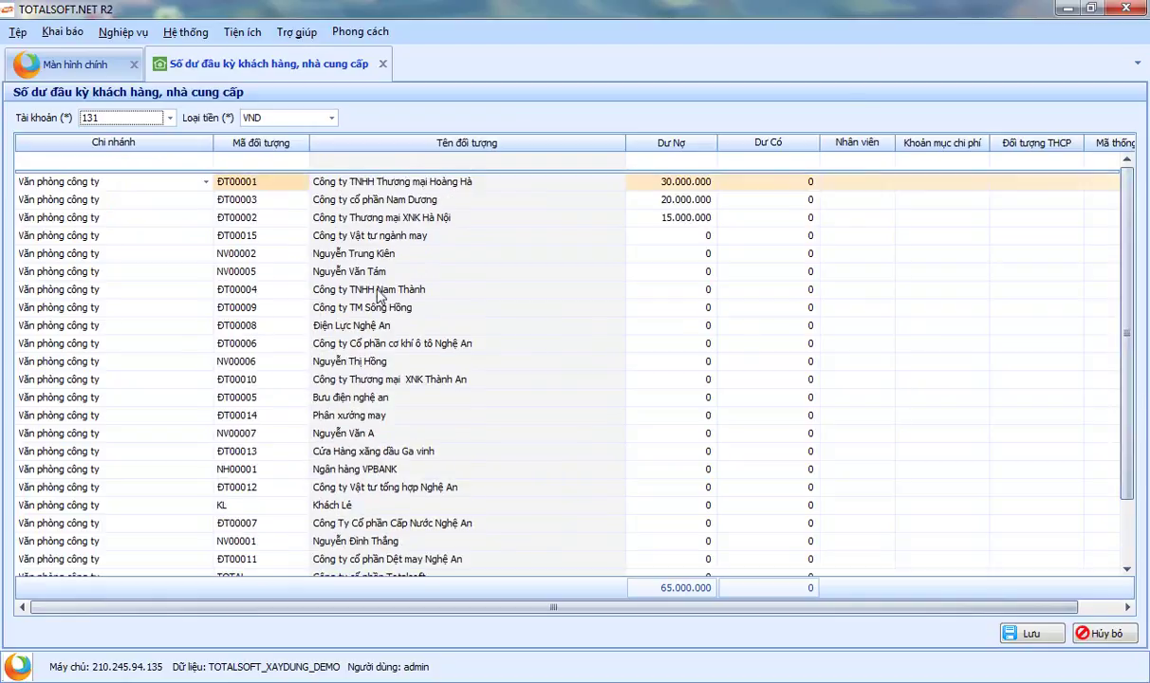
Step: Set the opening debit of ĐT00015, Công ty Vật tư ngành may, to 500.000 under account 131 and save the balances
click(358, 238)
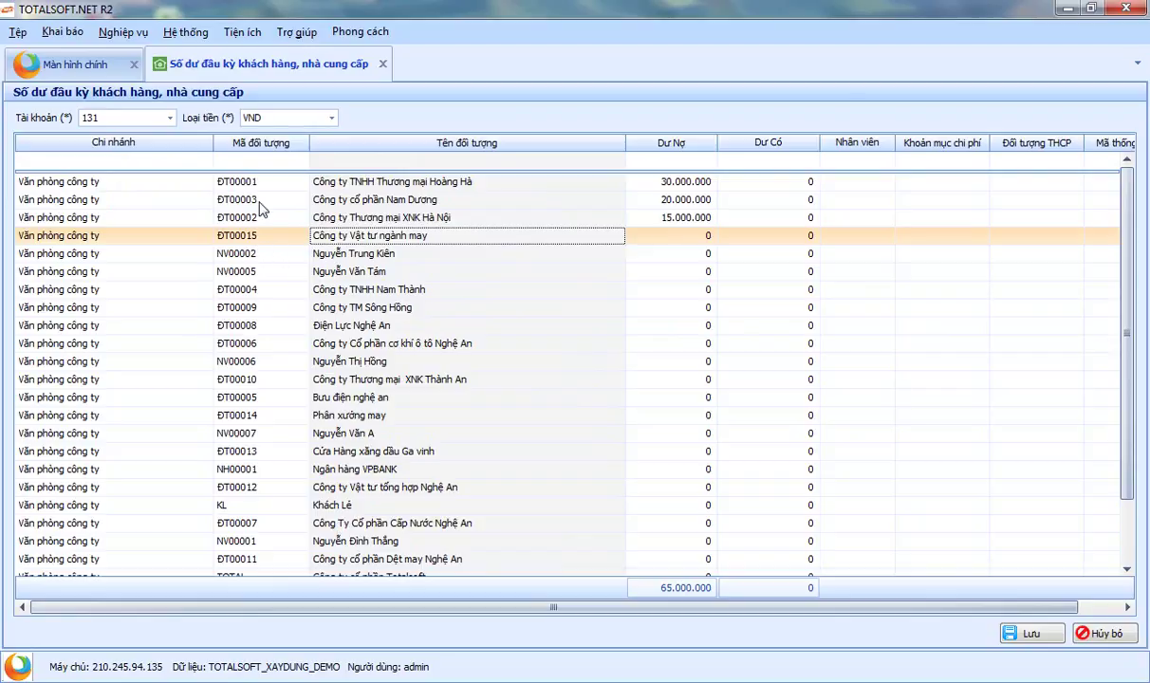
click(386, 183)
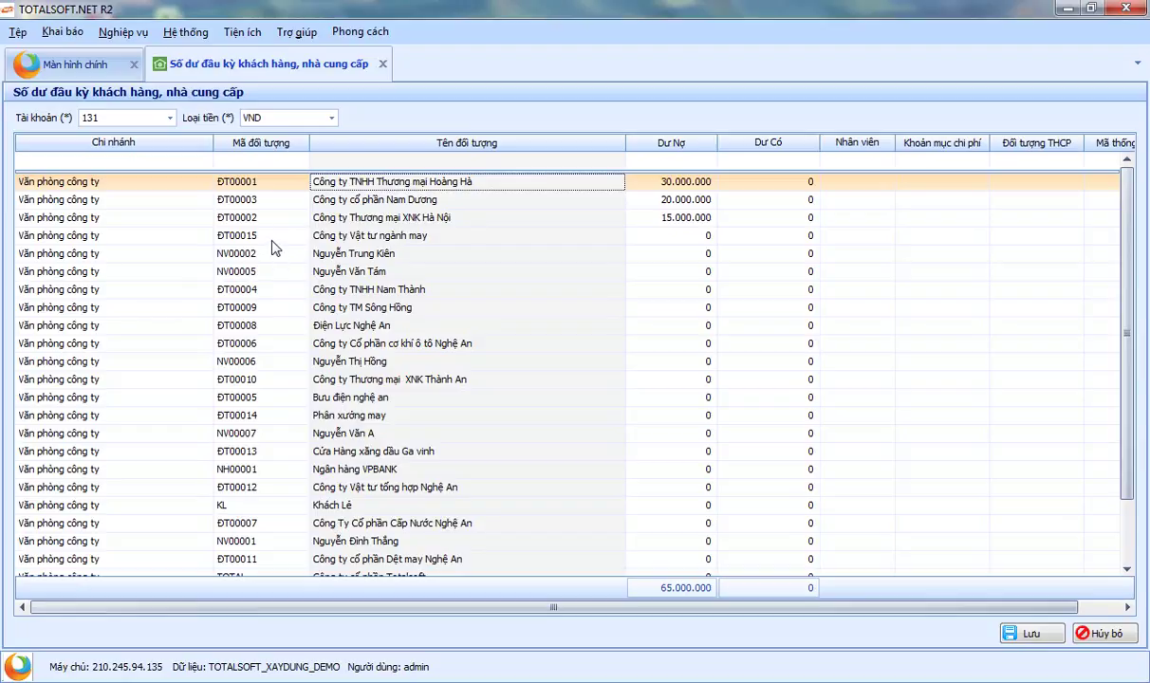
click(377, 223)
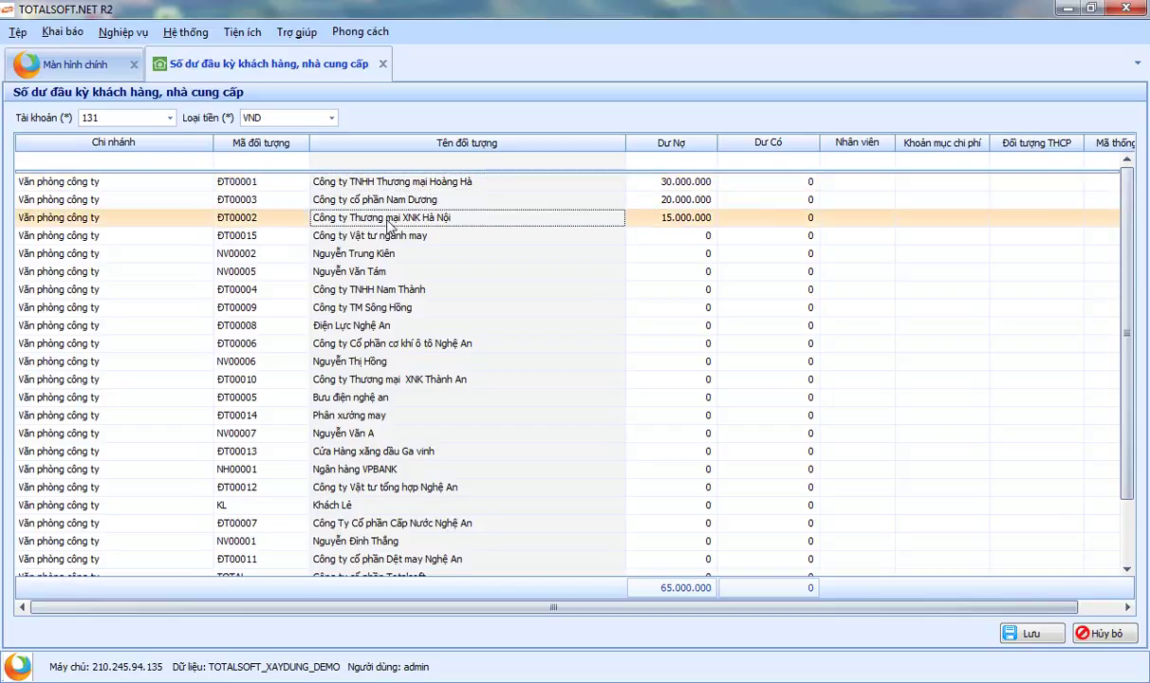
click(278, 244)
key(Tab)
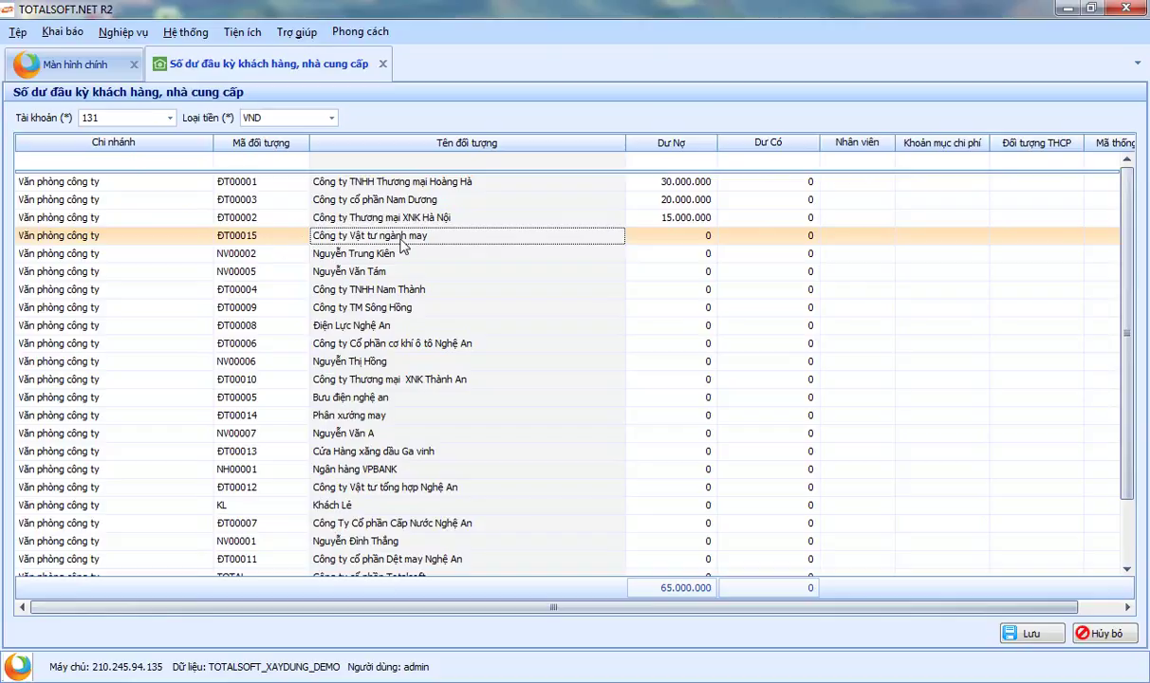
click(653, 238)
double_click(688, 239)
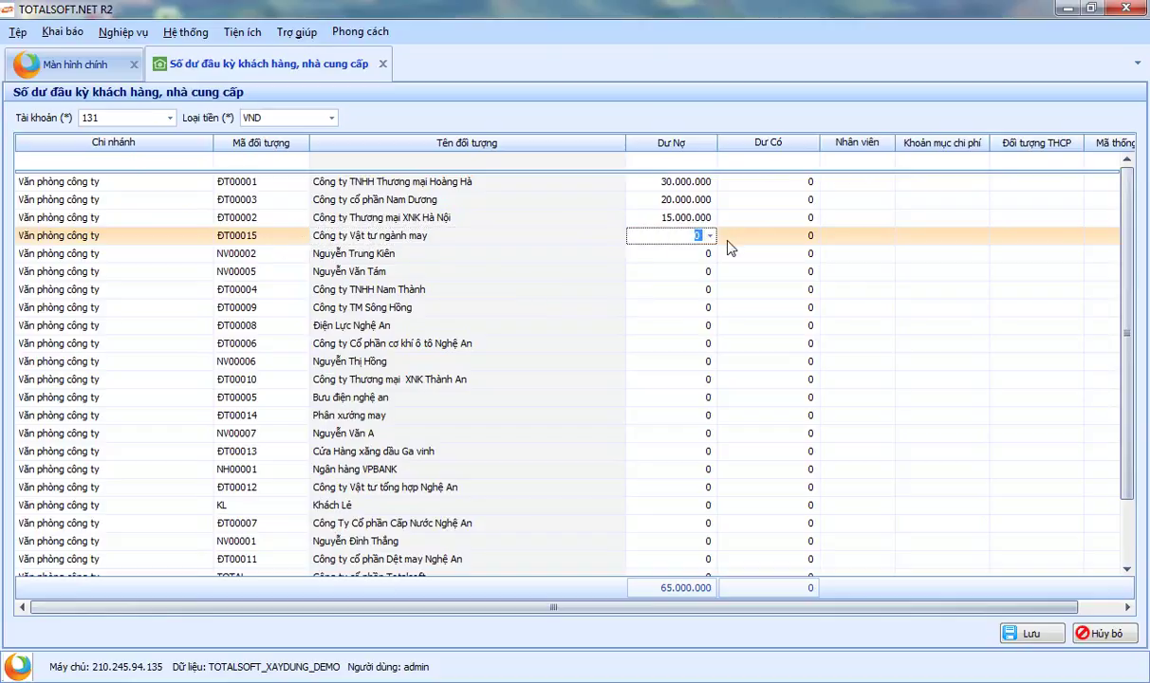
text(500.000)
key(Tab)
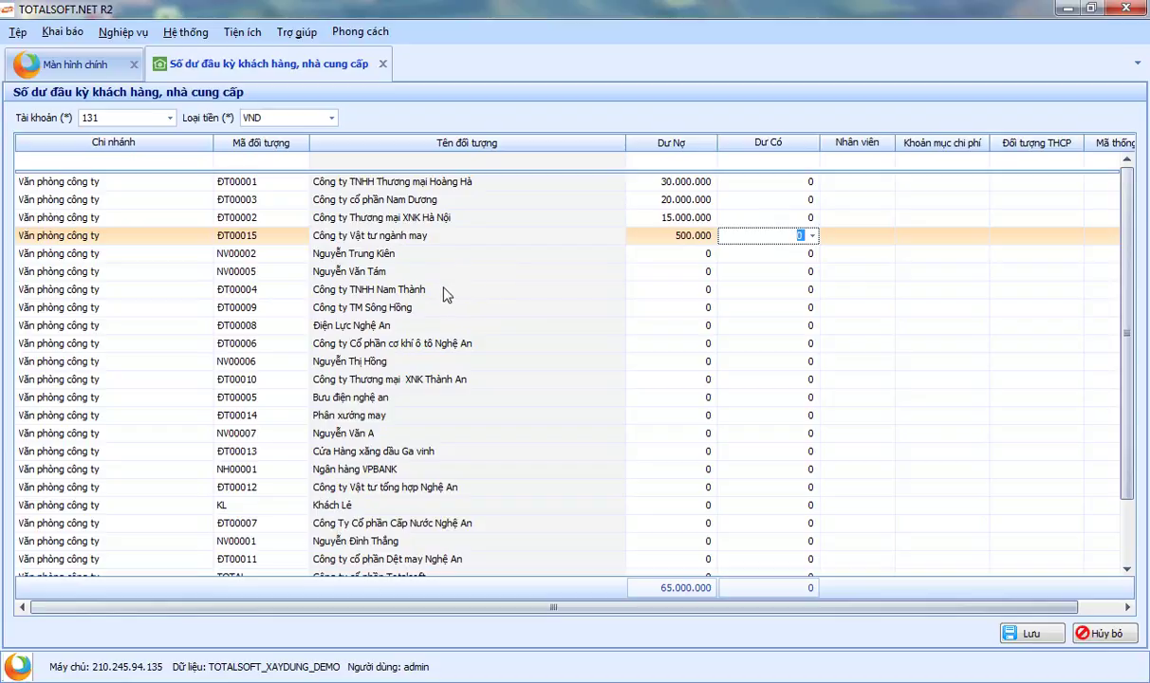
click(1025, 633)
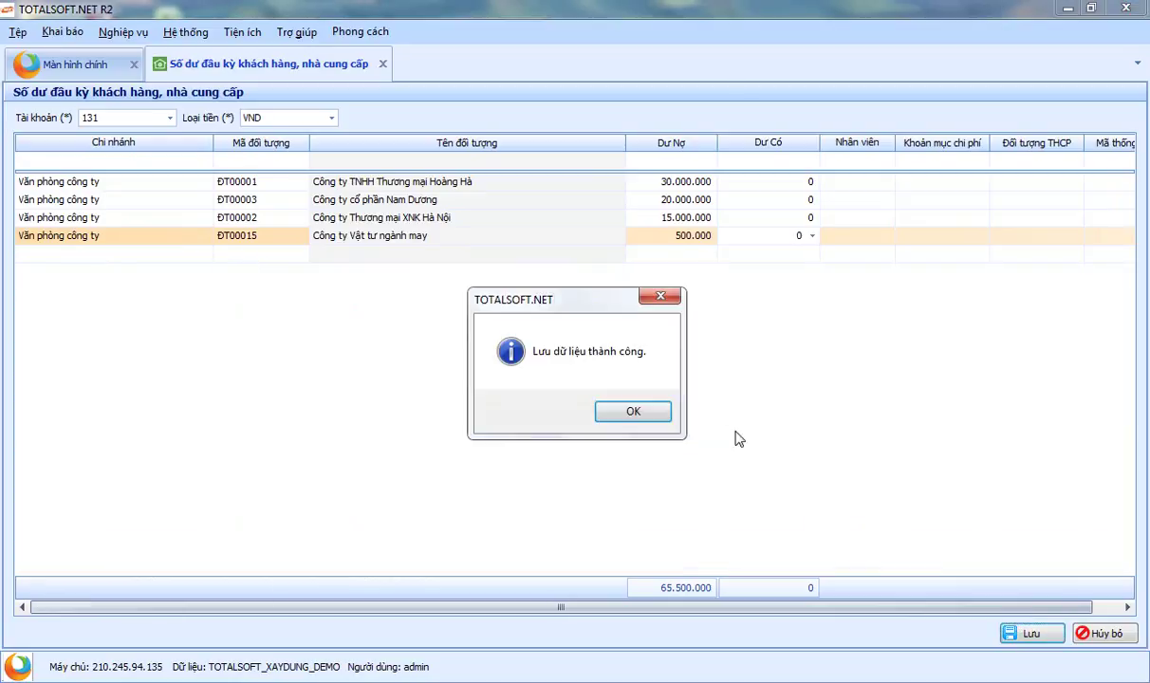
click(626, 415)
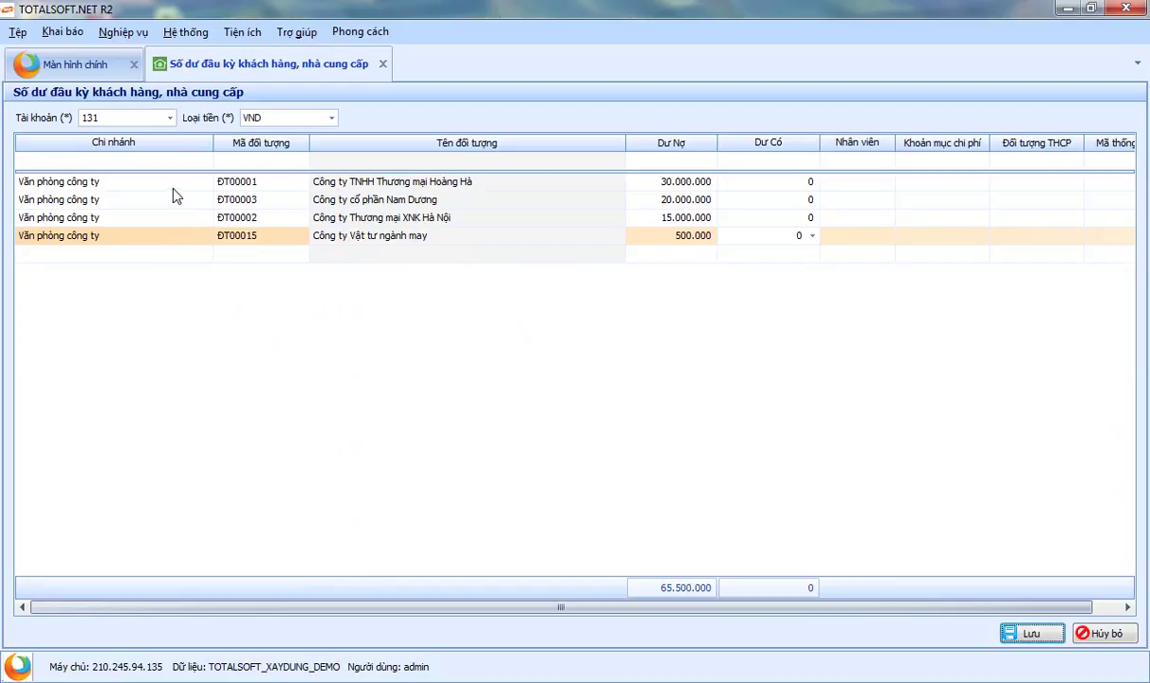
Step: Switch the customer and supplier opening balances to account 331, Phải trả cho người bán
click(171, 118)
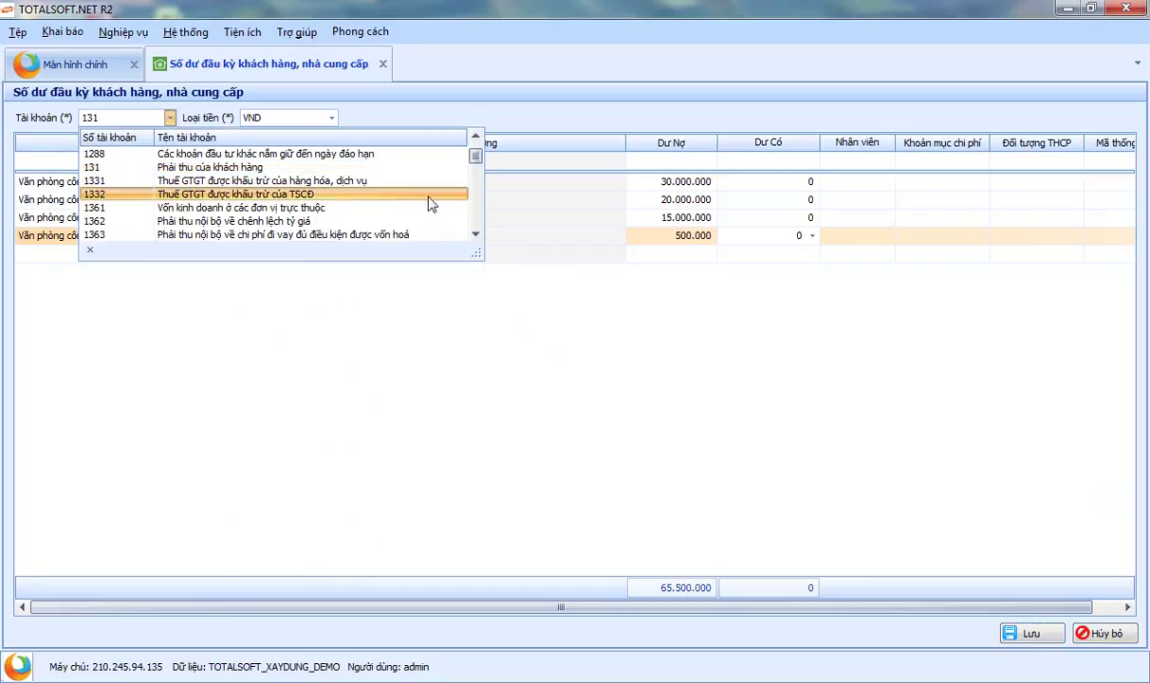
click(477, 179)
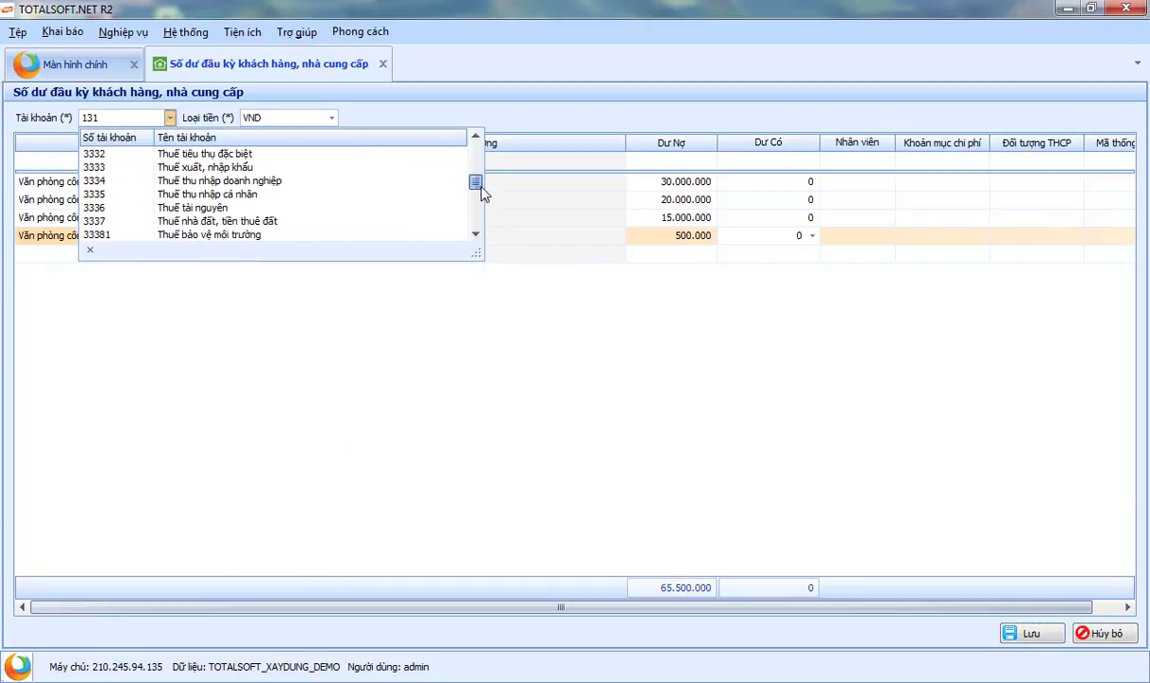
scroll(466, 167, up, 2)
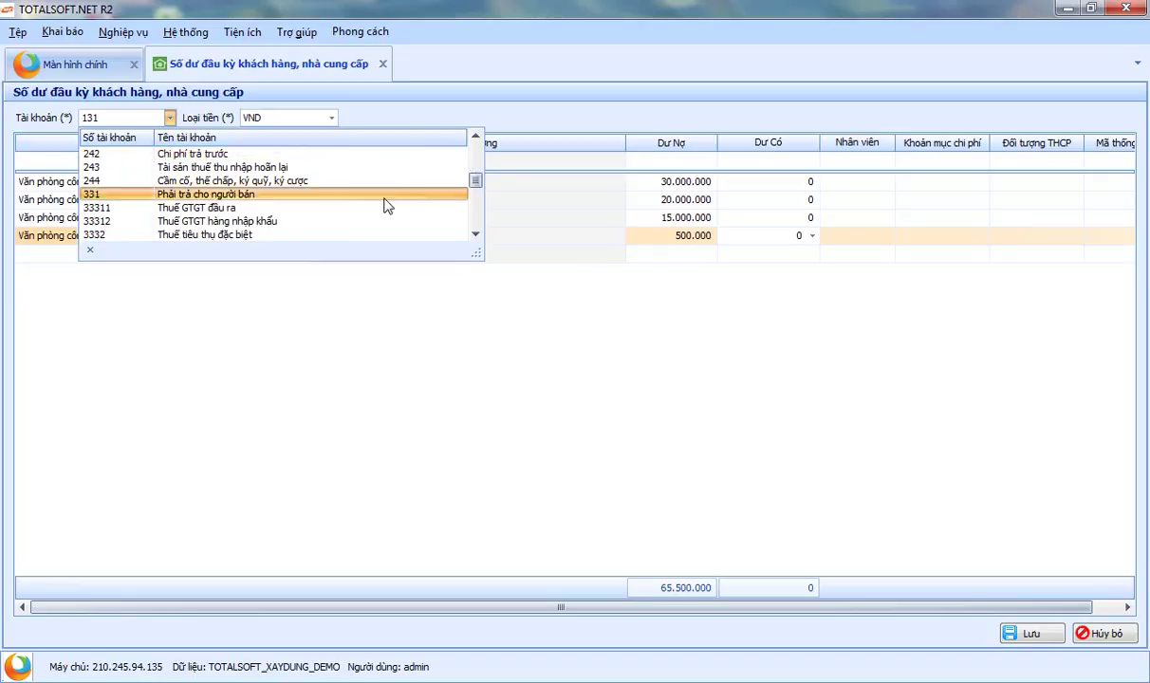
click(146, 196)
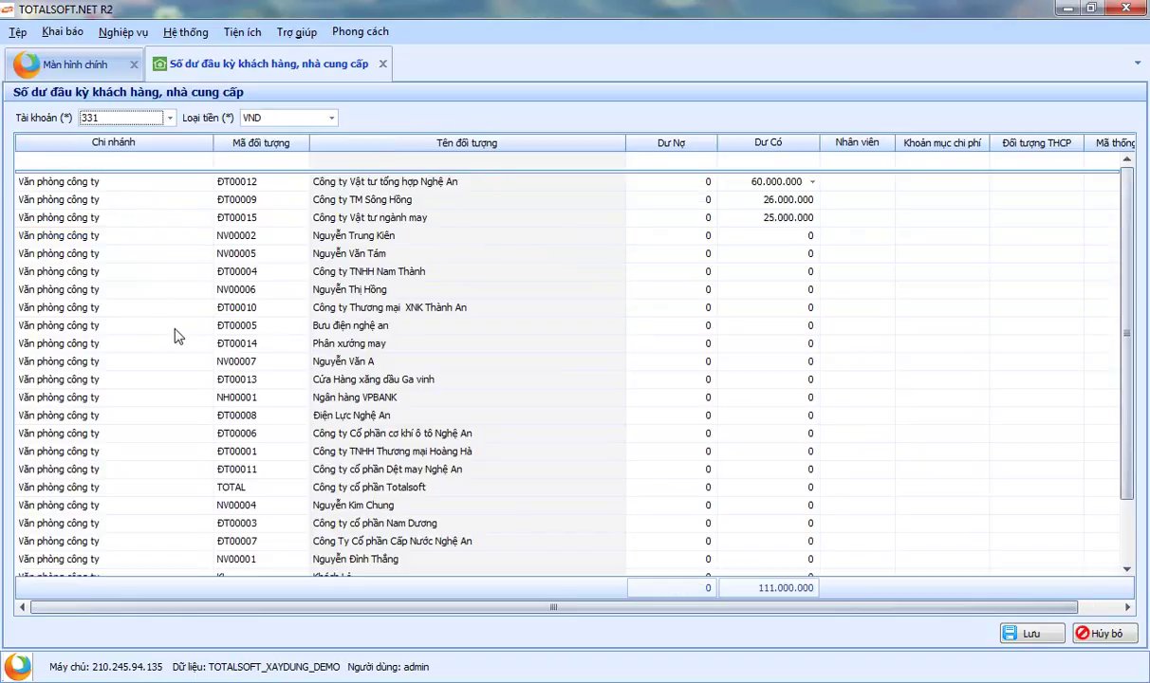
mouse_move(1133, 344)
mouse_down()
mouse_move(1132, 399)
mouse_move(1132, 364)
mouse_up()
Step: Set the opening credit of supplier ĐT00004, Công ty TNHH Nam Thành, to 5.000.000 under account 331
click(397, 272)
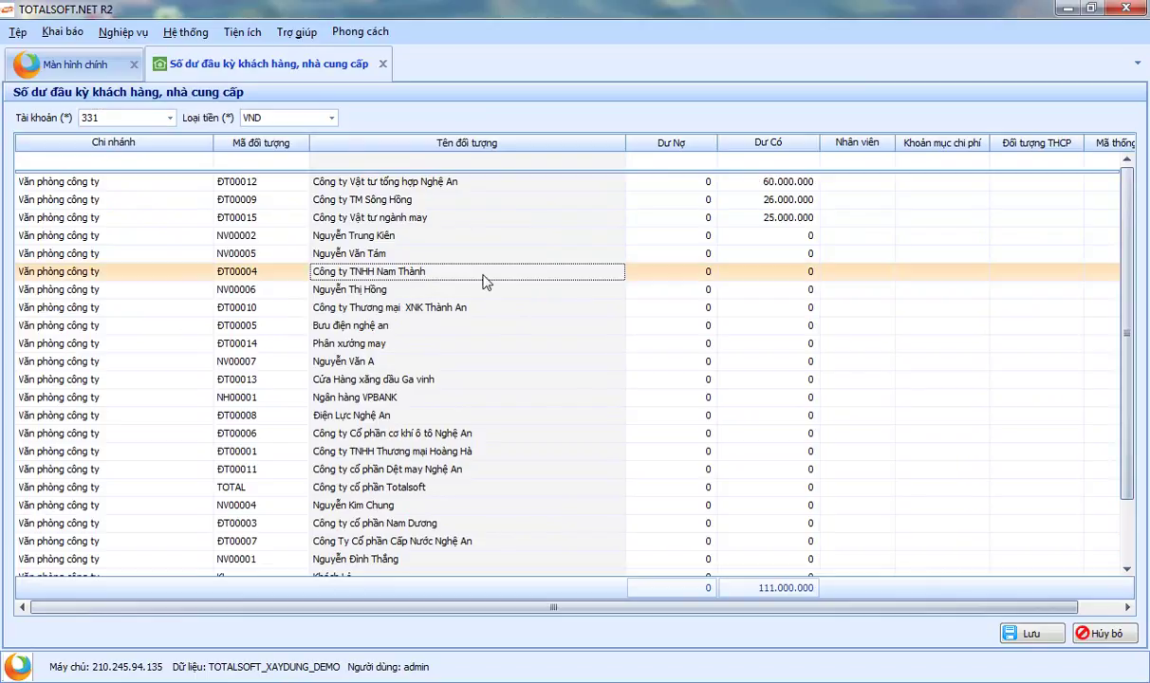
click(742, 273)
double_click(757, 273)
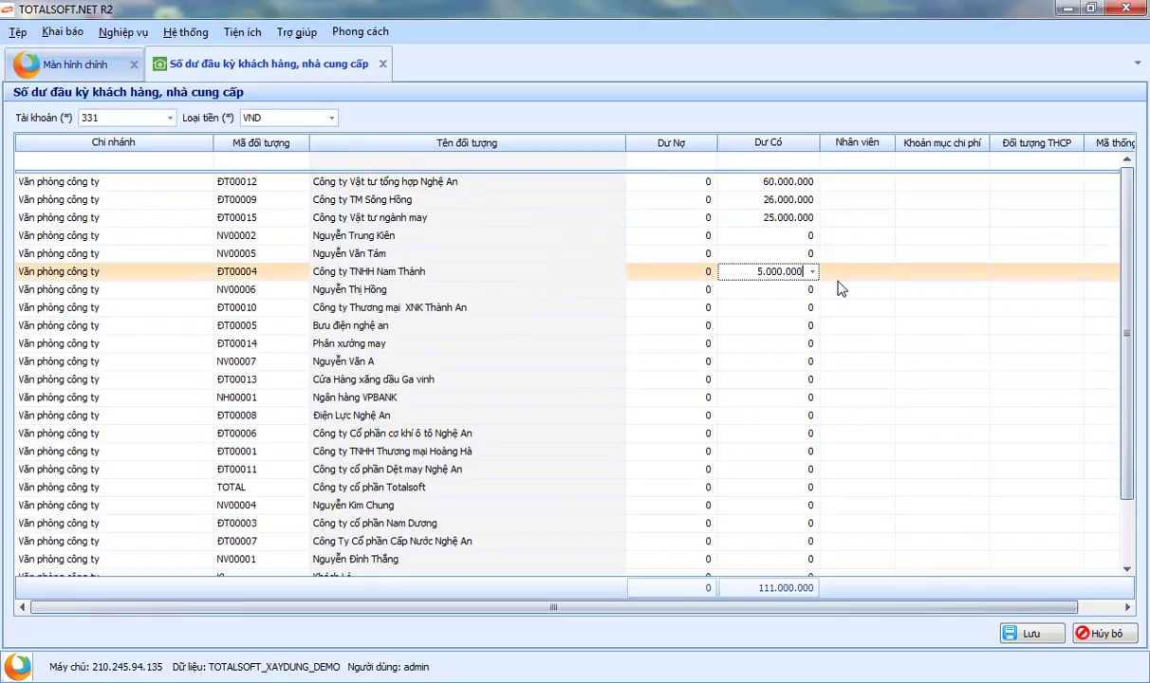
click(278, 273)
Step: Save the account 331 supplier opening balances and close the form
click(1012, 634)
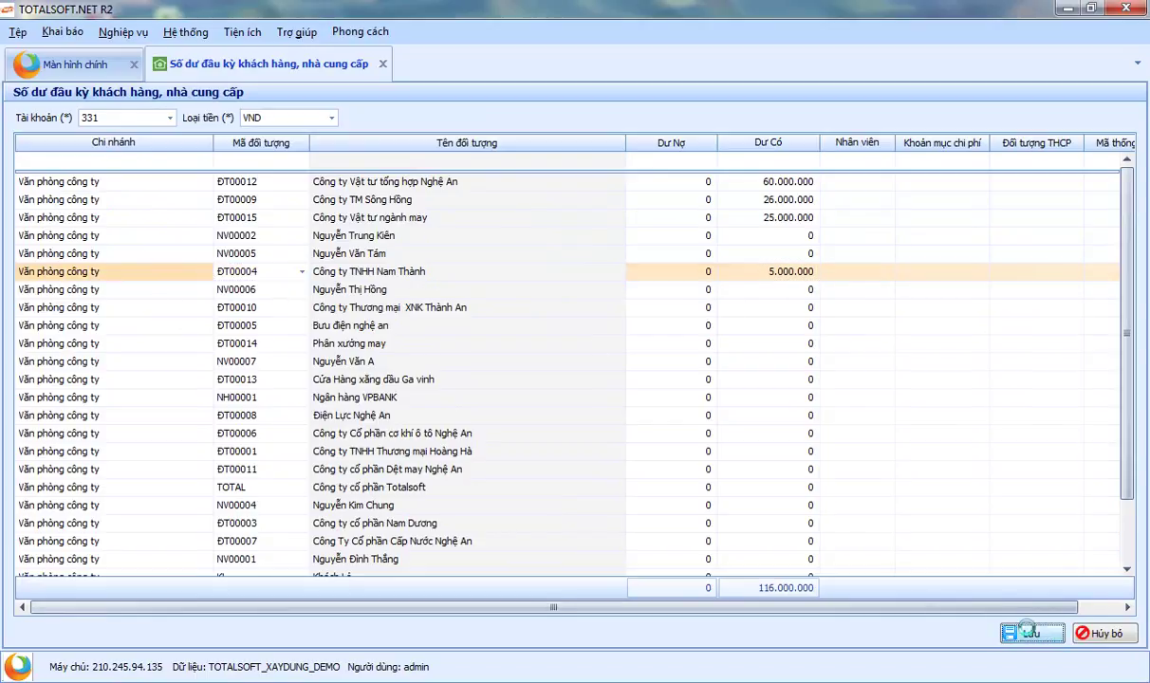
click(629, 413)
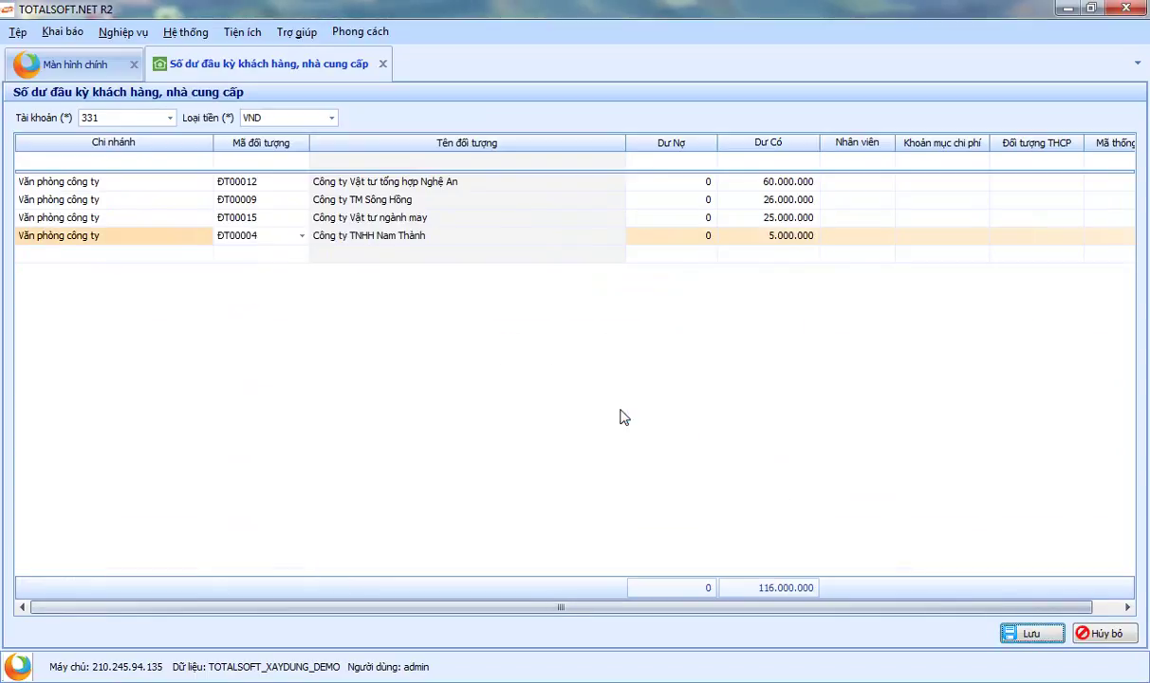
click(383, 64)
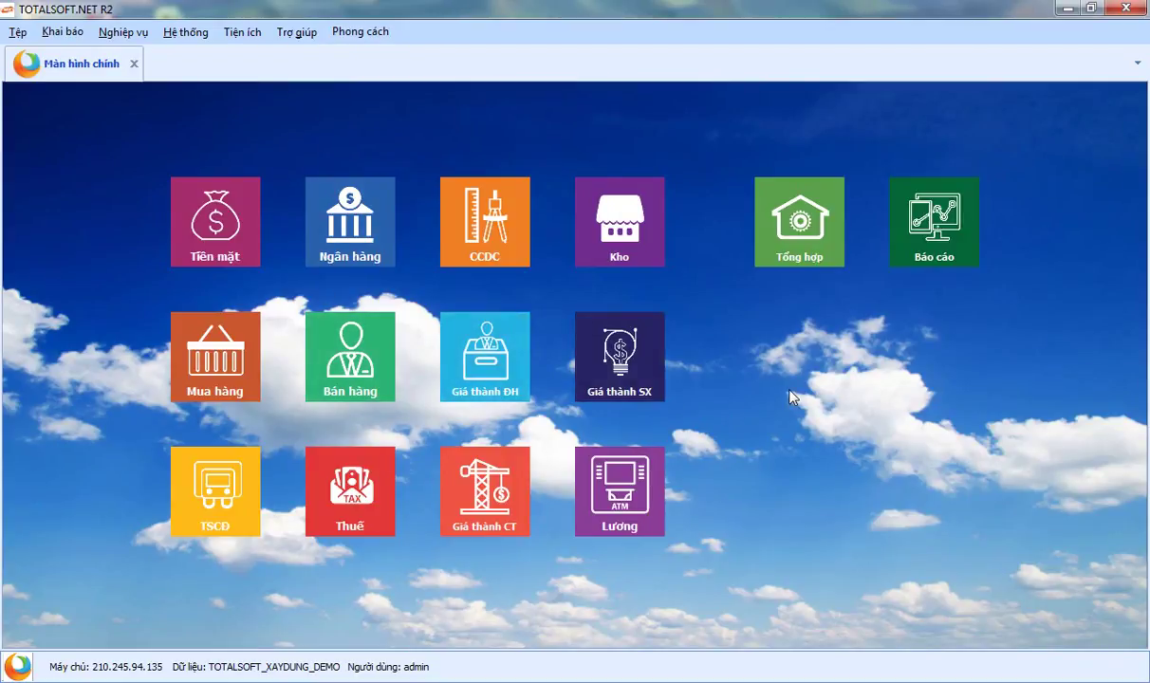